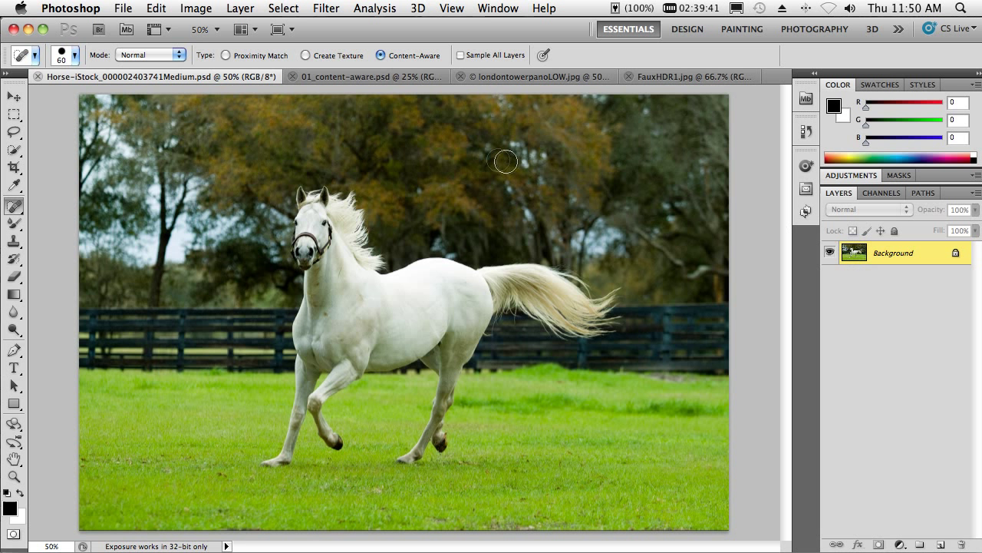
- Load the saved Horse channel as a new selection around the white horse
{"action": "left_click", "coordinate": [288, 10]}
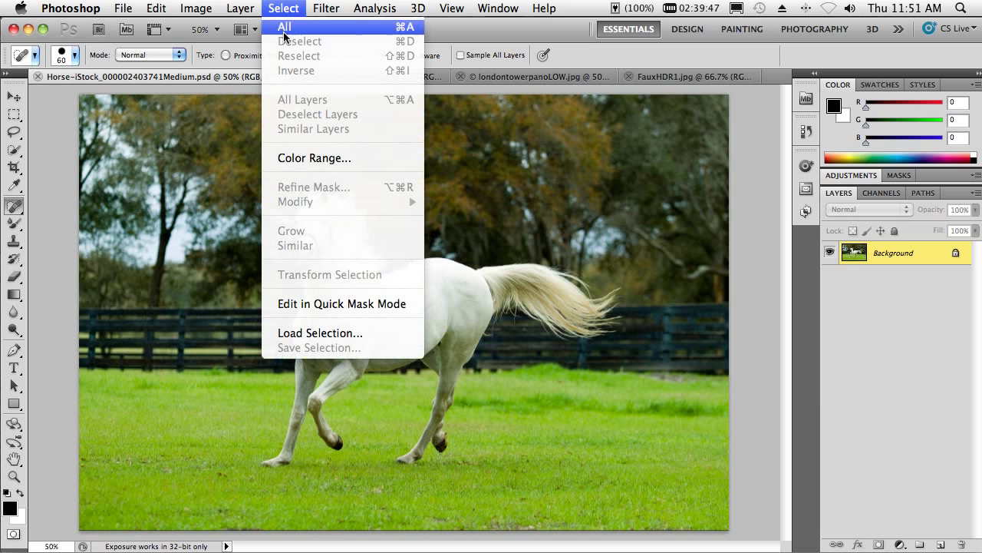
{"action": "left_click", "coordinate": [340, 332]}
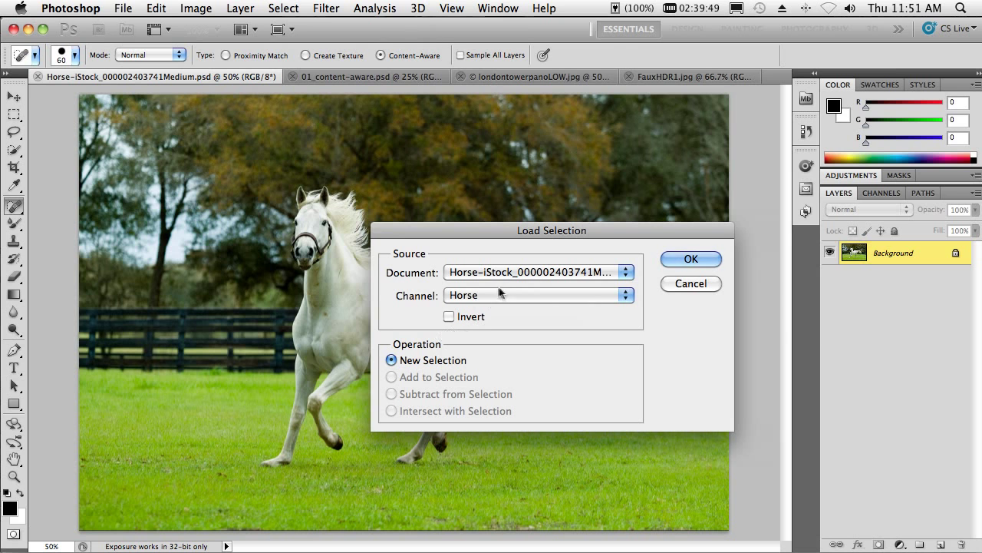
{"action": "left_click", "coordinate": [693, 259]}
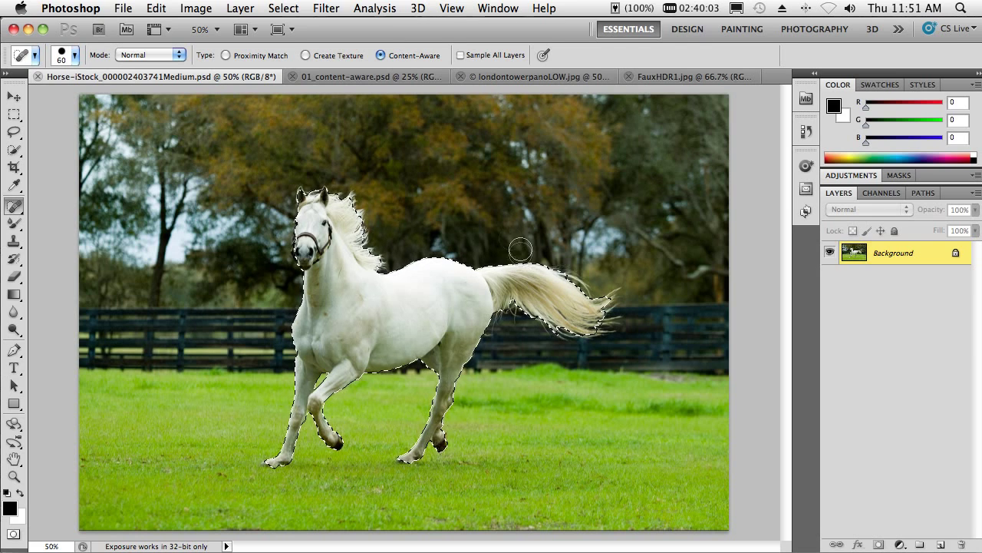
- Refine the horse selection's edge with Smart Radius at 7.5 px, brushing over the wispy hairs of the tail and mane
{"action": "left_click", "coordinate": [14, 150]}
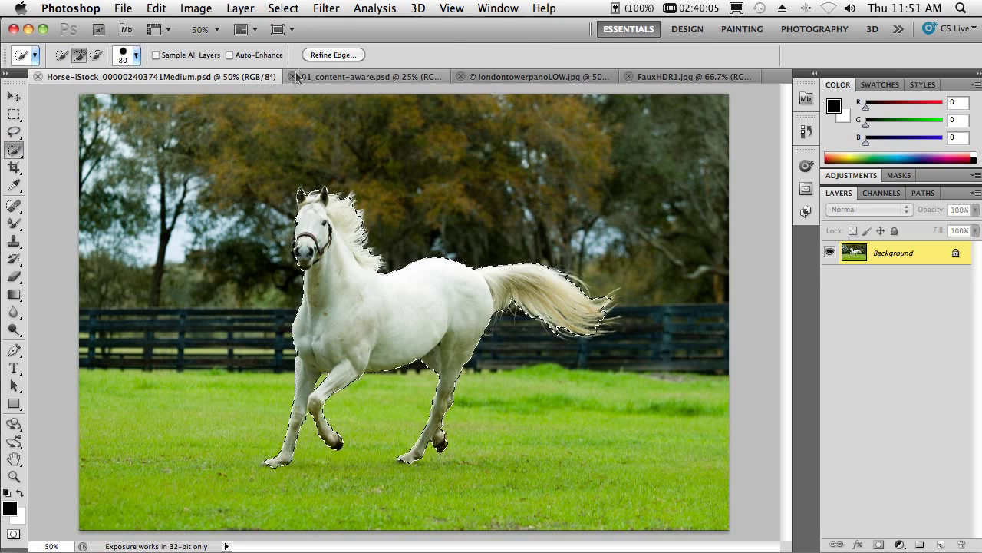
{"action": "left_click", "coordinate": [325, 55]}
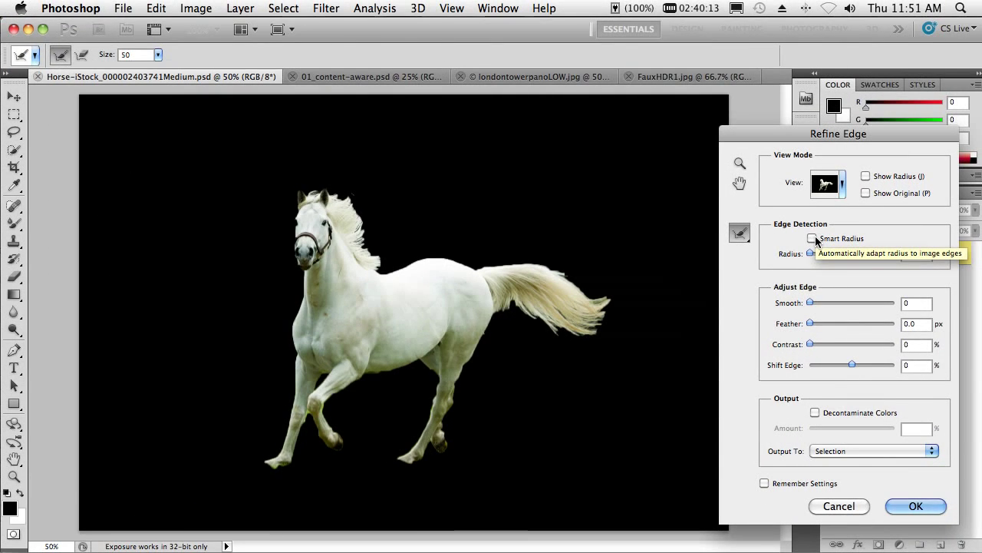
{"action": "left_click", "coordinate": [812, 239]}
{"action": "left_click_drag", "start_coordinate": [812, 252], "coordinate": [831, 253]}
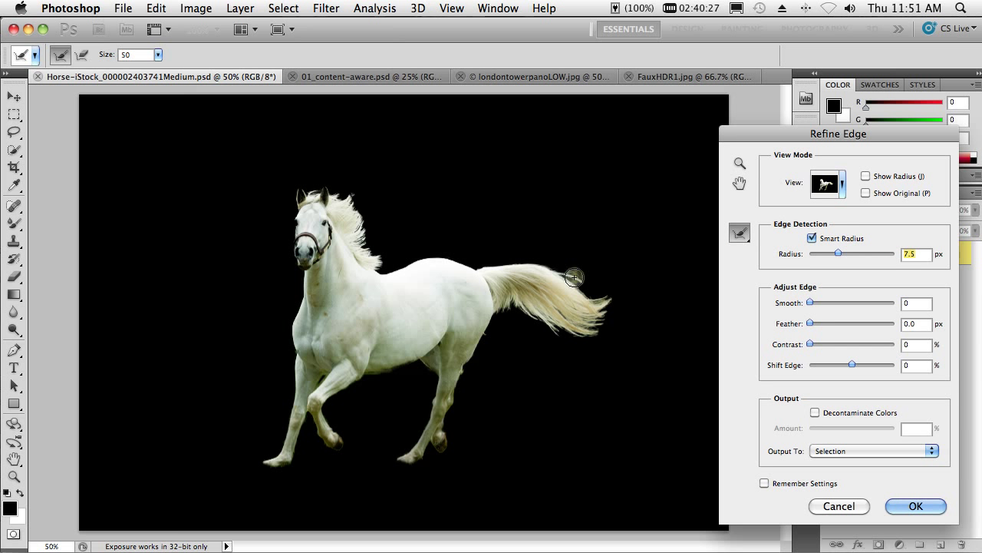
{"action": "mouse_move", "coordinate": [574, 276]}
{"action": "left_mouse_down"}
{"action": "mouse_move", "coordinate": [599, 297]}
{"action": "mouse_move", "coordinate": [625, 285]}
{"action": "mouse_move", "coordinate": [608, 321]}
{"action": "mouse_move", "coordinate": [581, 340]}
{"action": "mouse_move", "coordinate": [539, 322]}
{"action": "left_mouse_up"}
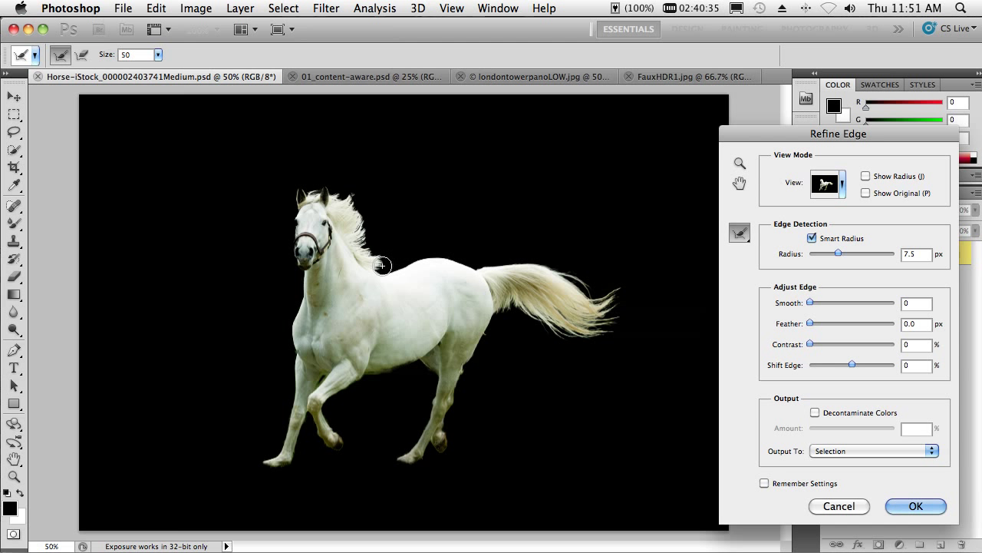
{"action": "mouse_move", "coordinate": [381, 264]}
{"action": "left_mouse_down"}
{"action": "mouse_move", "coordinate": [388, 254]}
{"action": "mouse_move", "coordinate": [370, 241]}
{"action": "mouse_move", "coordinate": [353, 187]}
{"action": "mouse_move", "coordinate": [308, 188]}
{"action": "mouse_move", "coordinate": [298, 178]}
{"action": "left_mouse_up"}
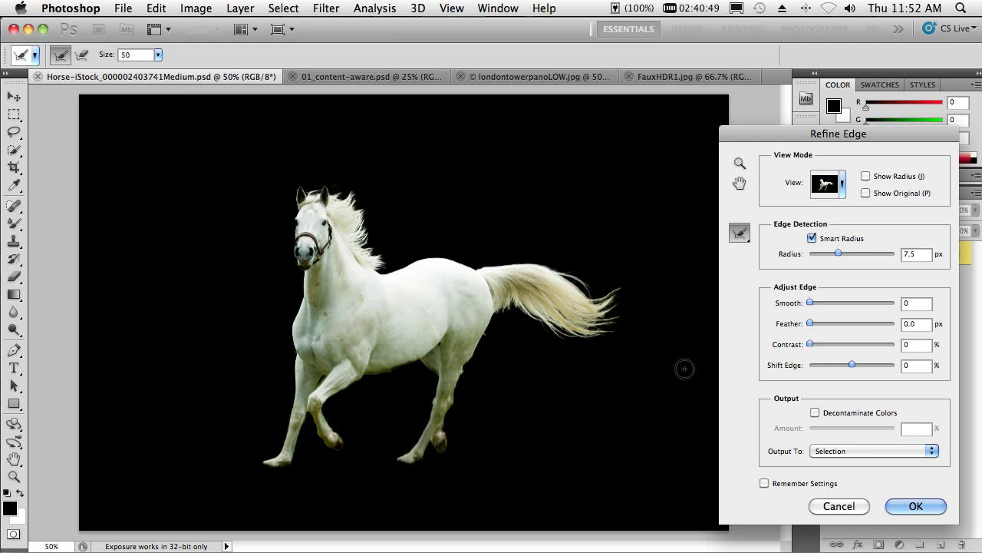
- Output the refined horse selection to a new layer
{"action": "left_click", "coordinate": [860, 450]}
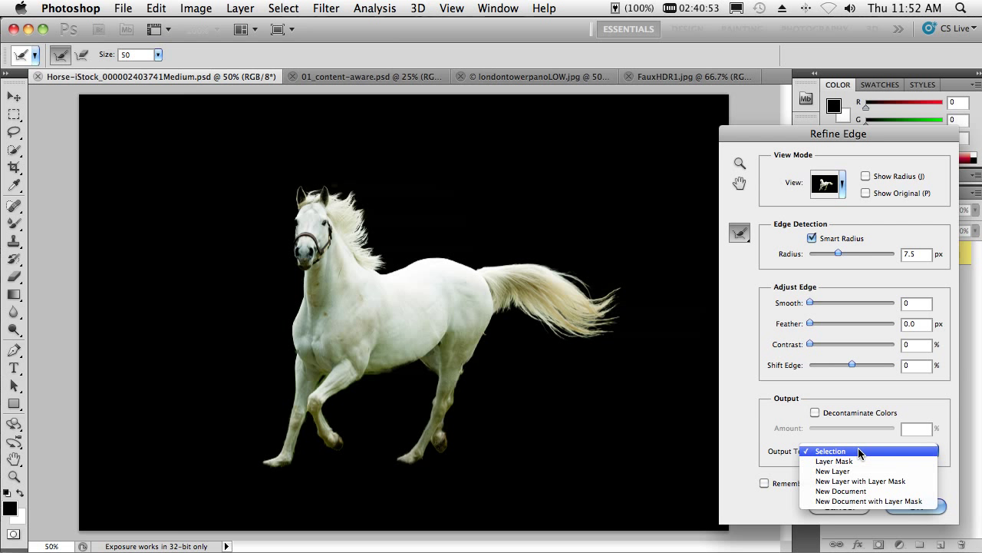
{"action": "left_click", "coordinate": [862, 470]}
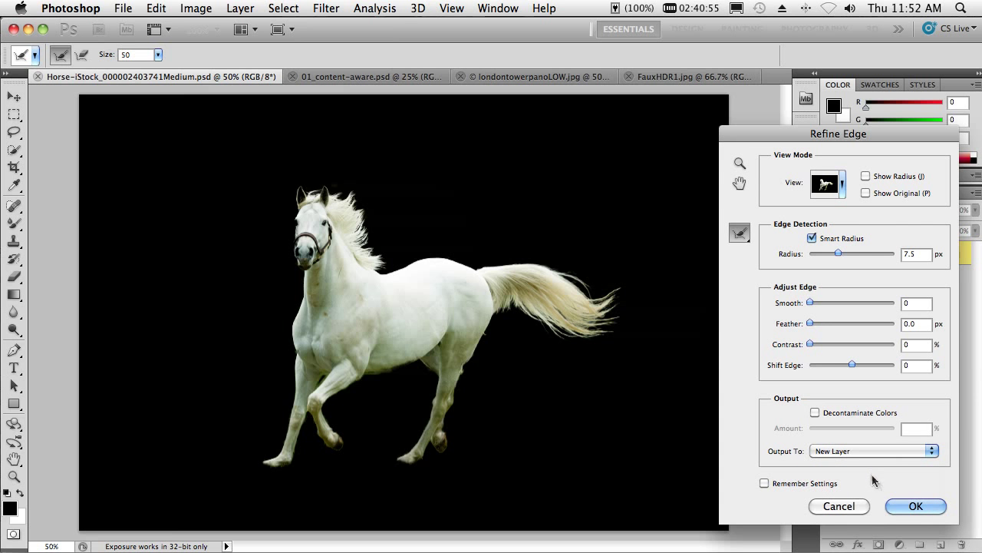
{"action": "left_click", "coordinate": [906, 509]}
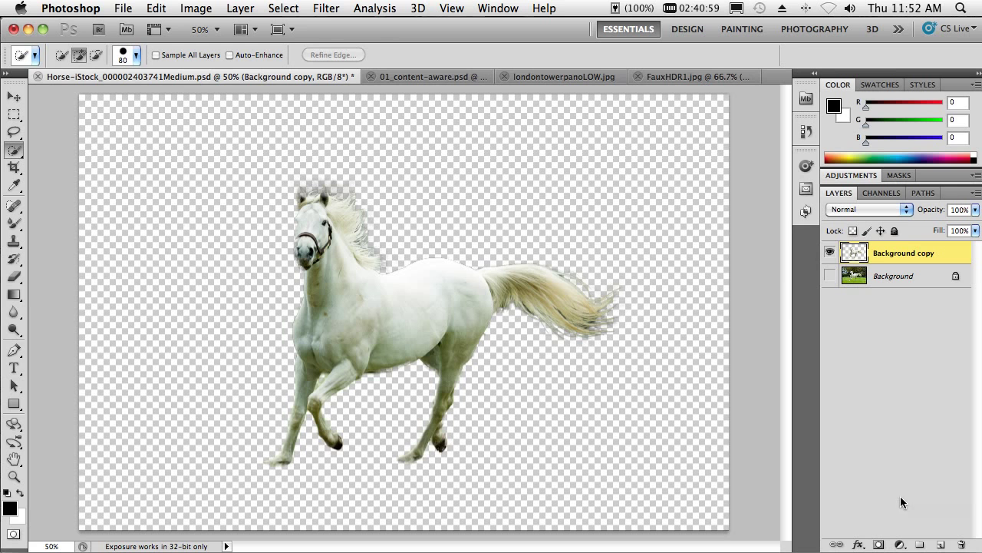
- Show the original Background layer, hide the Background copy layer with the horse cutout, and make Background the active layer
{"action": "left_click", "coordinate": [833, 278]}
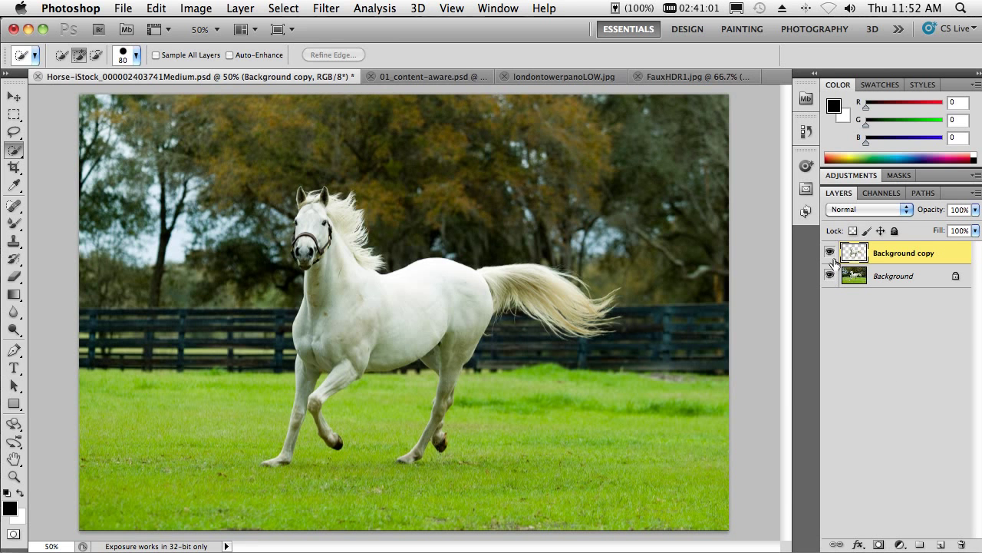
{"action": "left_click", "coordinate": [830, 254]}
{"action": "left_click", "coordinate": [855, 279]}
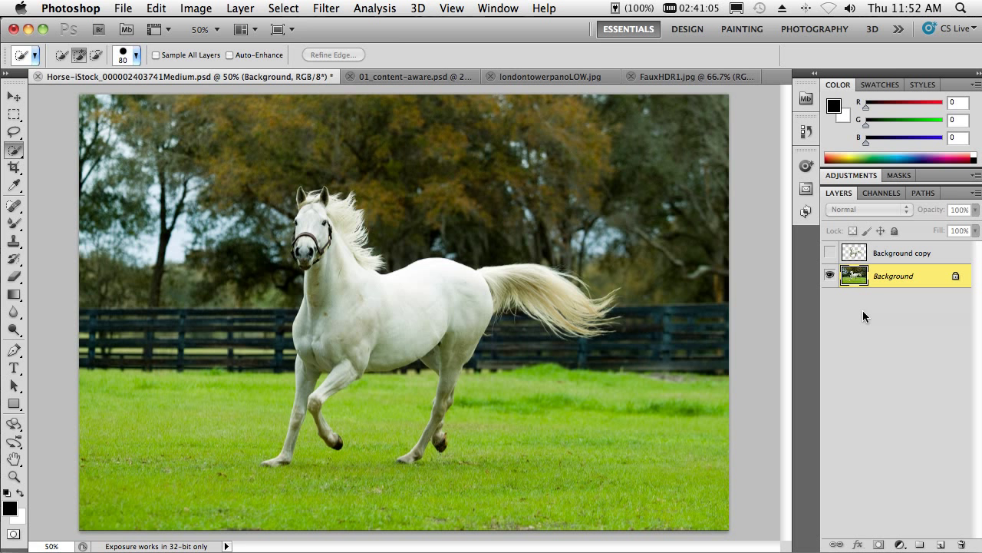
- Load the other saved channel, the looser outline around the horse, as a new selection
{"action": "left_click", "coordinate": [283, 9]}
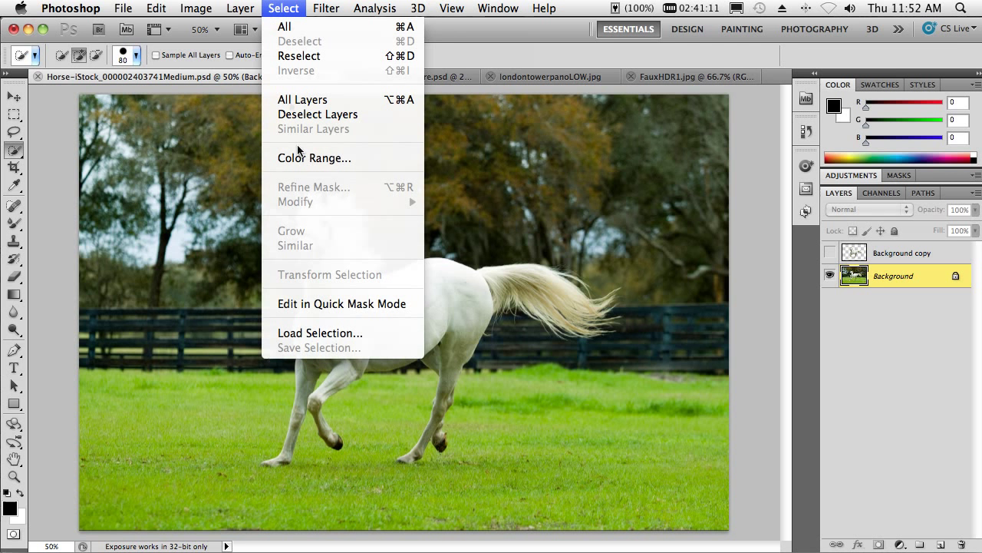
{"action": "left_click", "coordinate": [315, 333]}
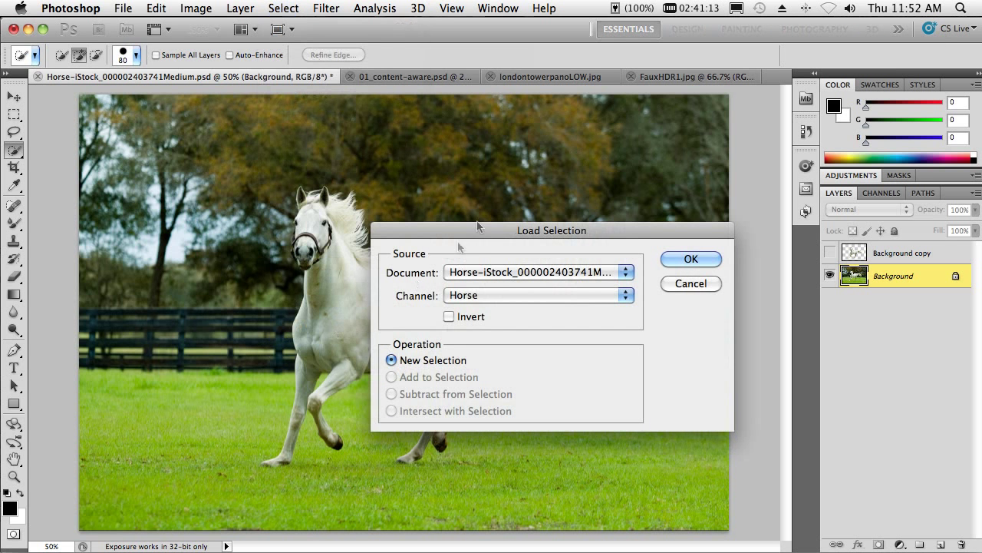
{"action": "left_click", "coordinate": [521, 296]}
{"action": "left_click", "coordinate": [521, 311]}
{"action": "left_click", "coordinate": [671, 261]}
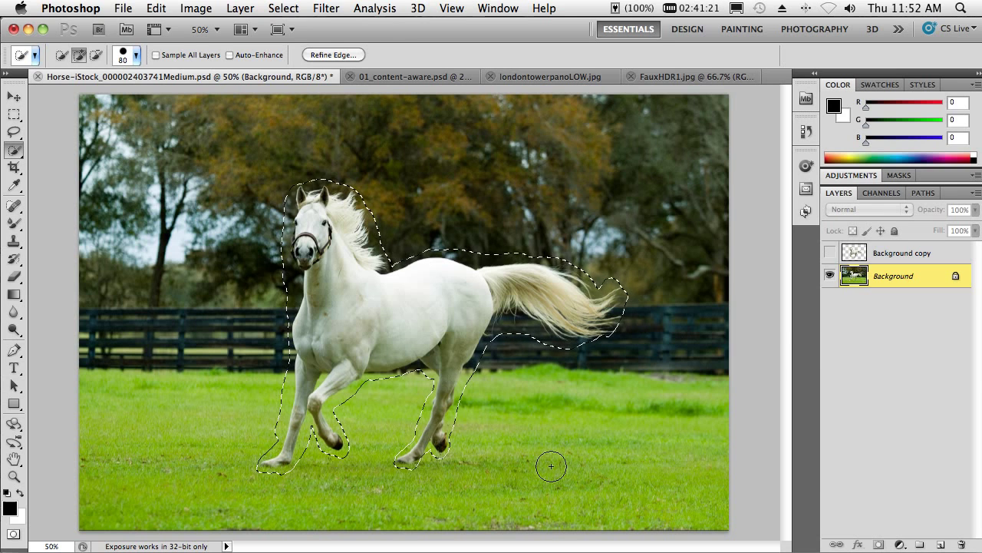
- Fill the selected horse area with Content-Aware in Normal mode at 100% opacity, and deselect it
{"action": "key", "text": "shift+BackSpace"}
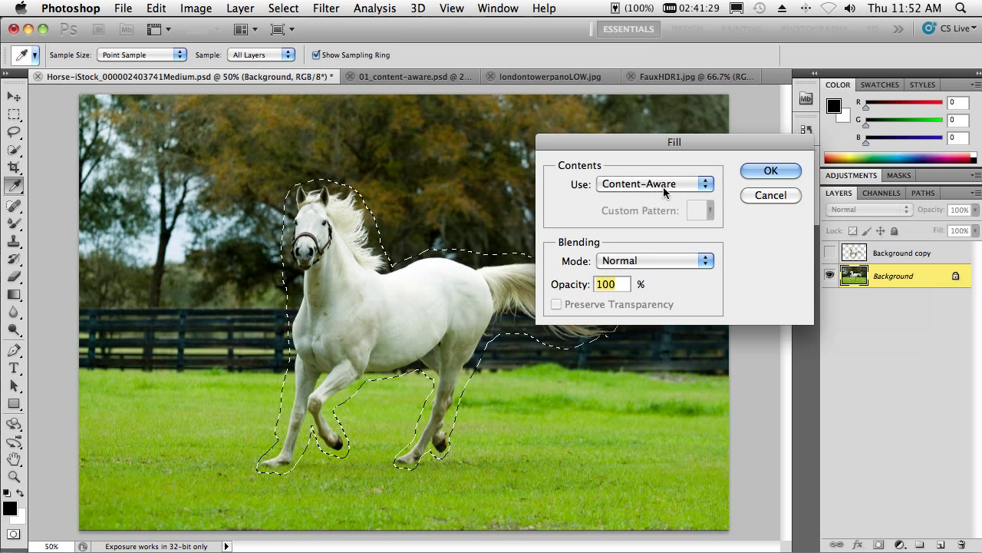
{"action": "left_click", "coordinate": [770, 171]}
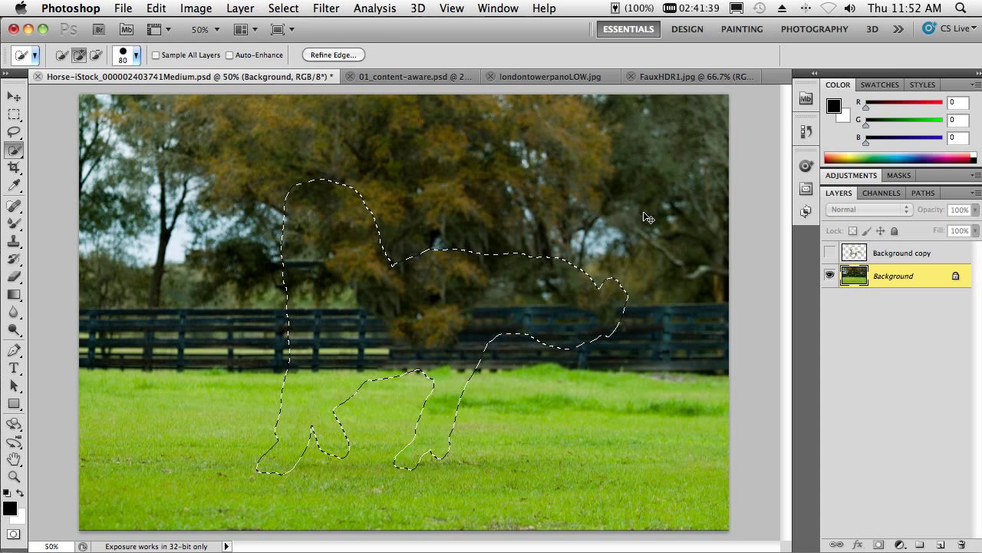
{"action": "key", "text": "super+d"}
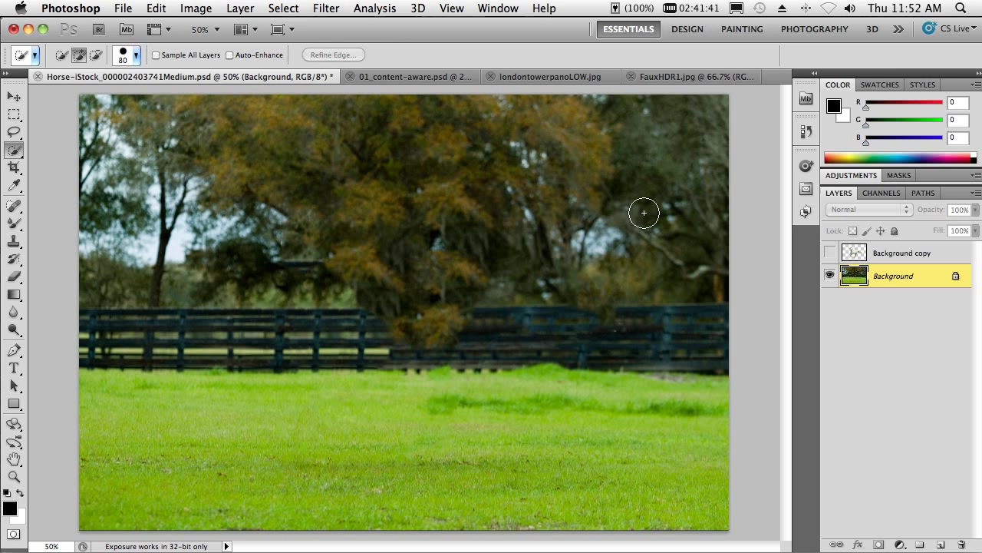
- Show the Background copy layer and move the horse cutout rightward across the field
{"action": "left_click", "coordinate": [829, 255]}
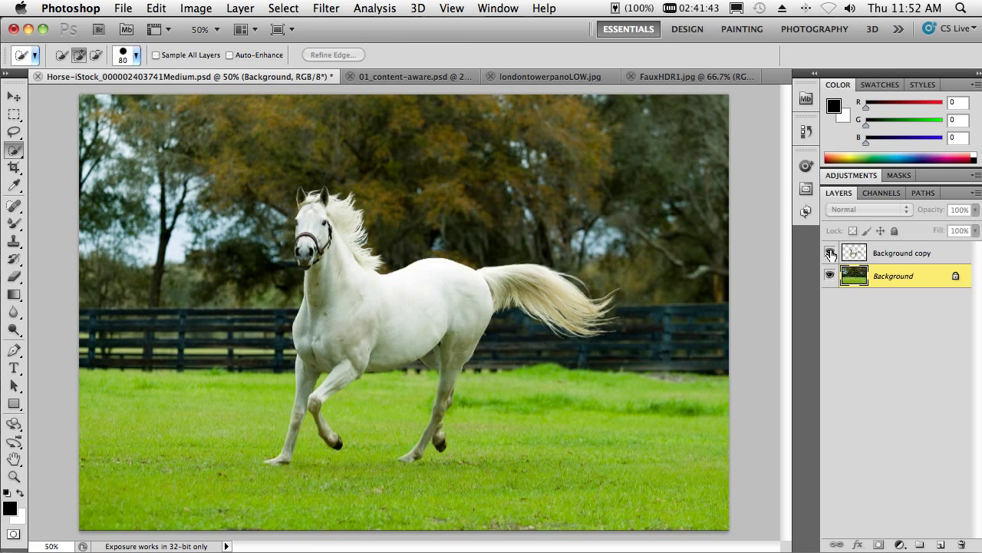
{"action": "left_click", "coordinate": [885, 260]}
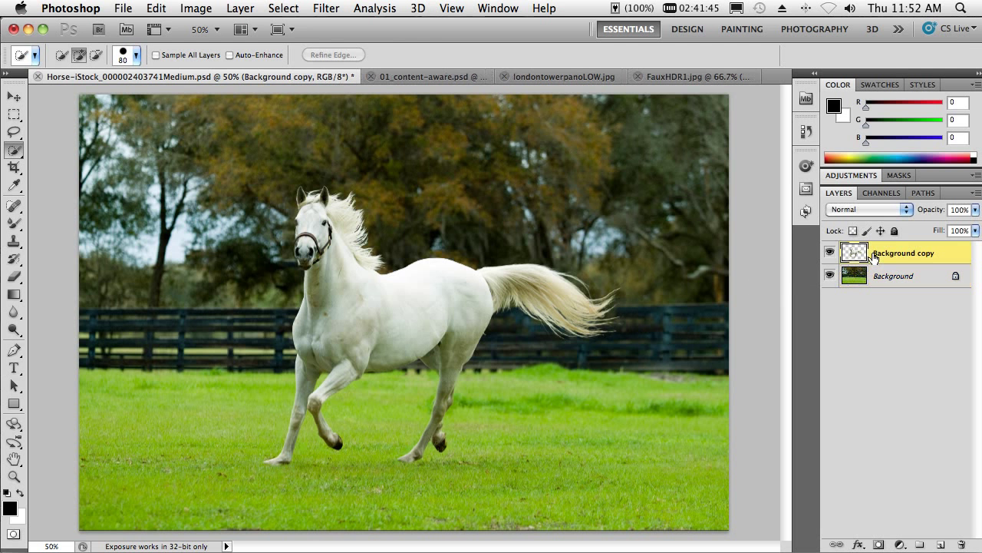
{"action": "key", "text": "v"}
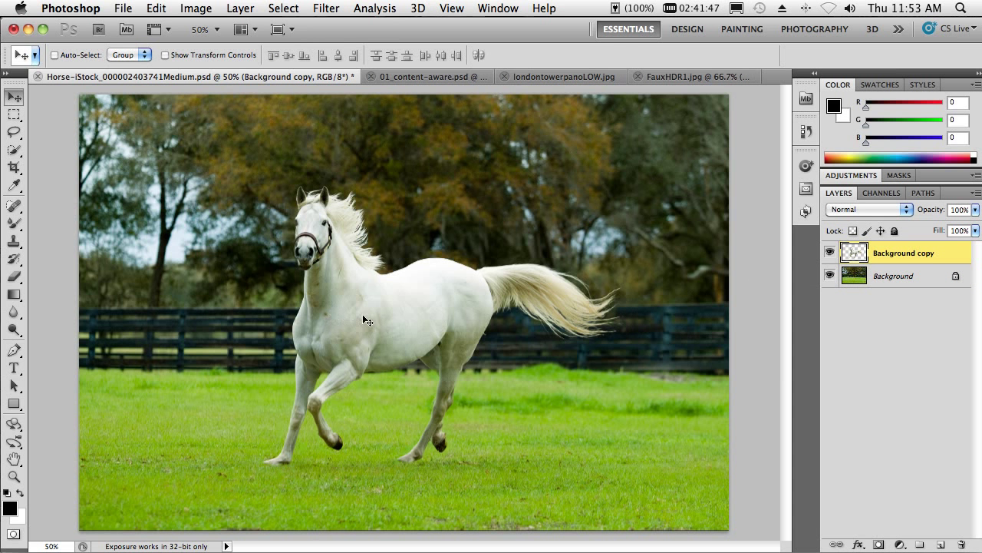
{"action": "left_click_drag", "start_coordinate": [363, 315], "coordinate": [453, 323]}
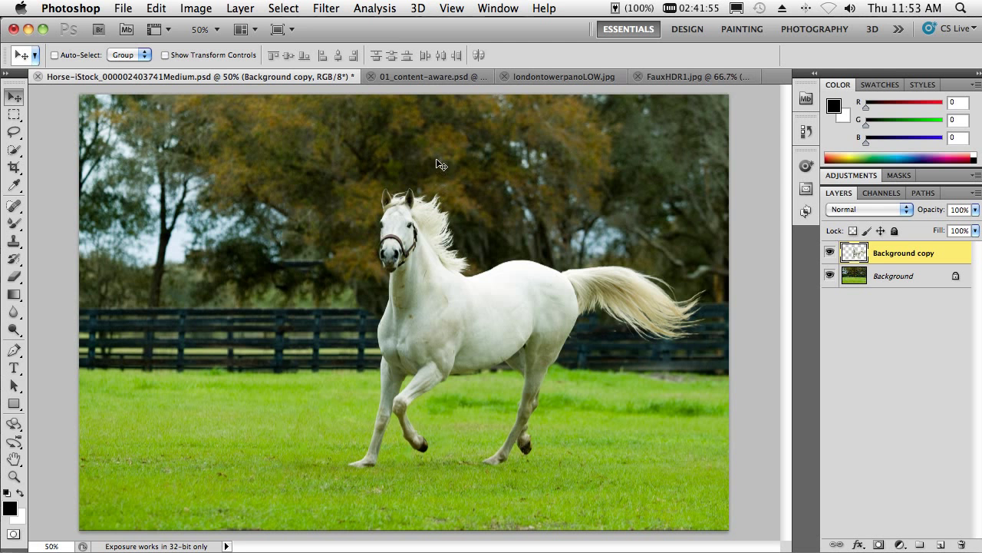
- Switch to the 01_content-aware.psd document and activate the Spot Healing Brush
{"action": "left_click", "coordinate": [413, 77]}
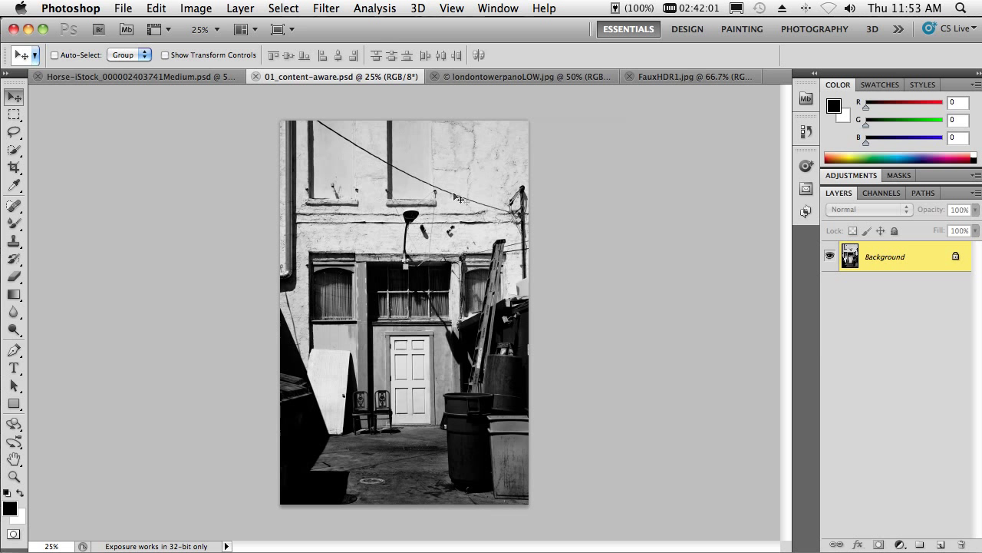
{"action": "left_click", "coordinate": [16, 206]}
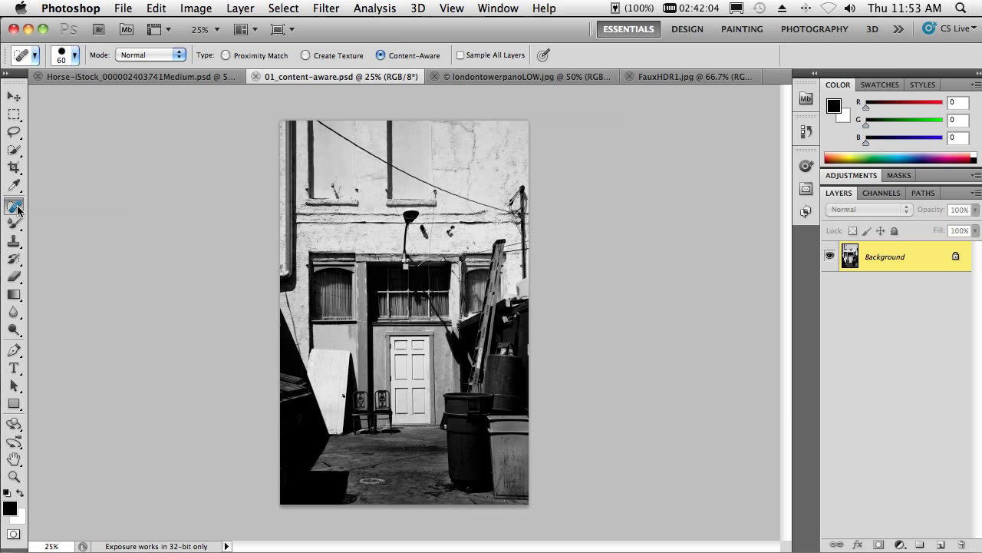
- Try to remove the diagonal cable across the building with the healing type set to Proximity Match, and undo the stroke
{"action": "left_click", "coordinate": [226, 55]}
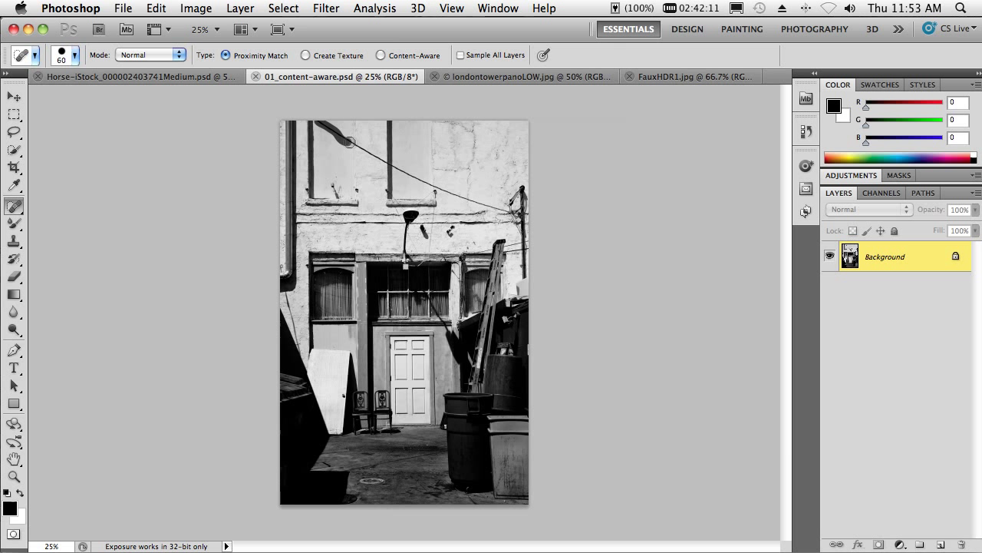
{"action": "mouse_move", "coordinate": [349, 142]}
{"action": "left_mouse_down"}
{"action": "mouse_move", "coordinate": [473, 202]}
{"action": "mouse_move", "coordinate": [508, 207]}
{"action": "left_mouse_up"}
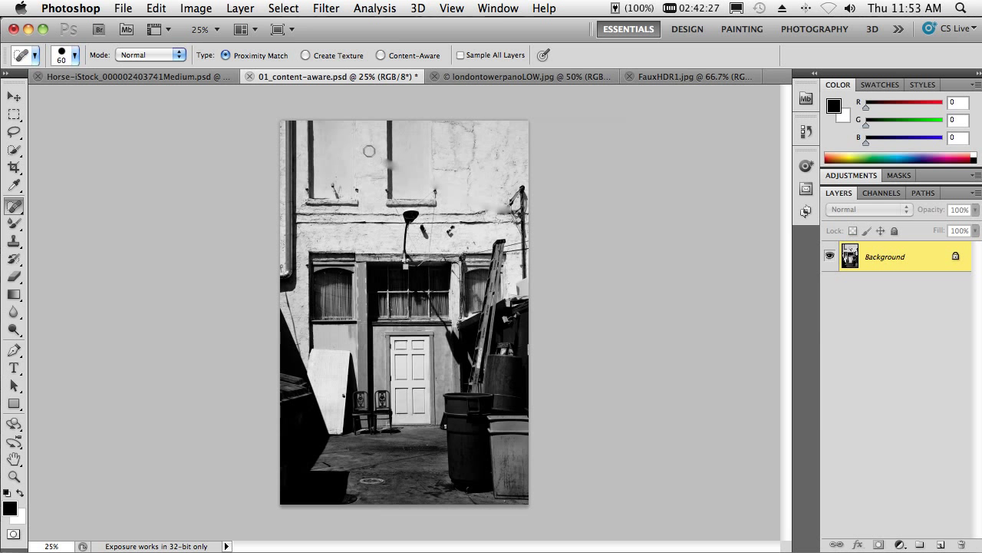
{"action": "key", "text": "super+z"}
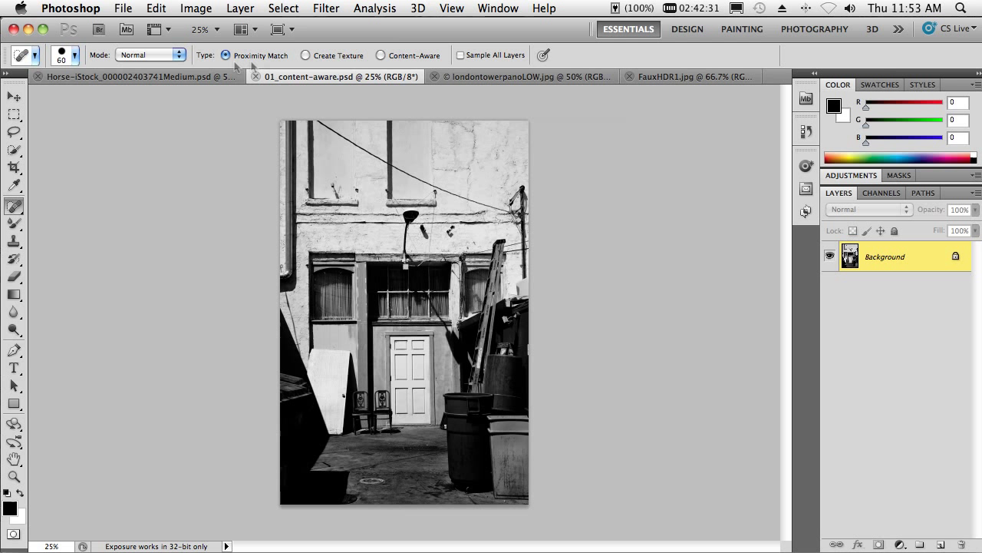
- Remove the diagonal cable and the two dark fixtures beside the wall lamp using Content-Aware spot healing
{"action": "left_click", "coordinate": [381, 55]}
{"action": "left_click_drag", "start_coordinate": [360, 147], "coordinate": [497, 208]}
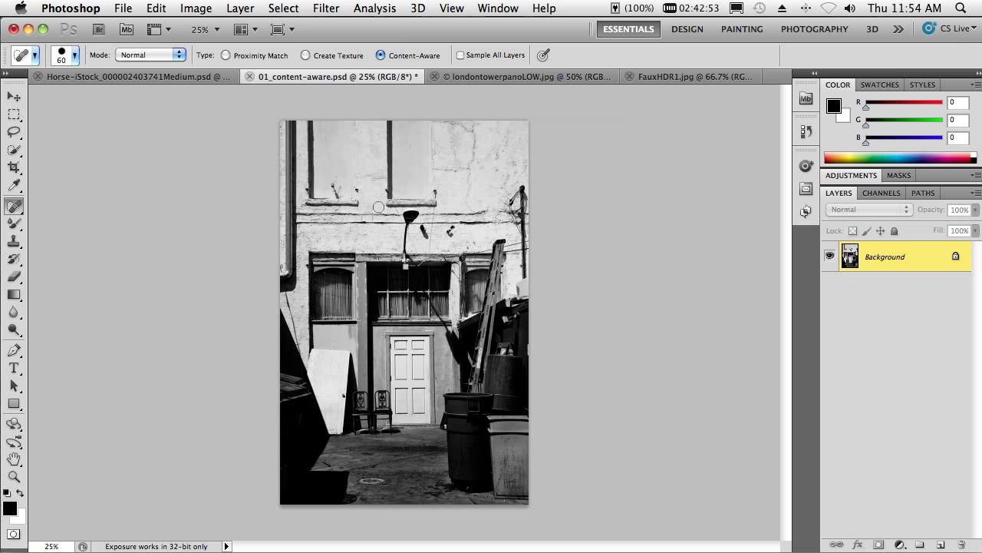
{"action": "left_click", "coordinate": [451, 231]}
{"action": "left_click", "coordinate": [426, 231]}
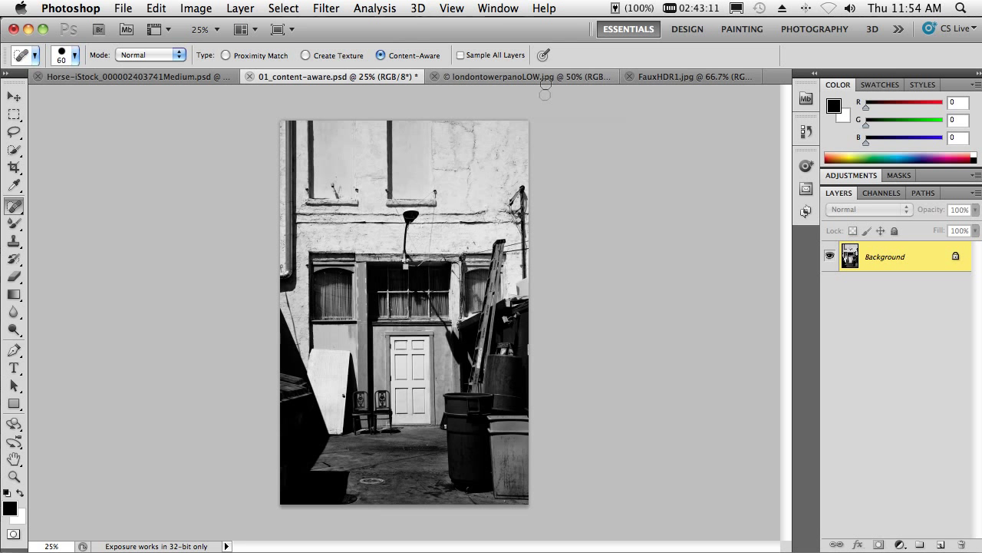
- Crop the londontowerpanoLOW.jpg panorama to a rectangle that excludes the white curved areas along its edges
{"action": "left_click", "coordinate": [508, 79]}
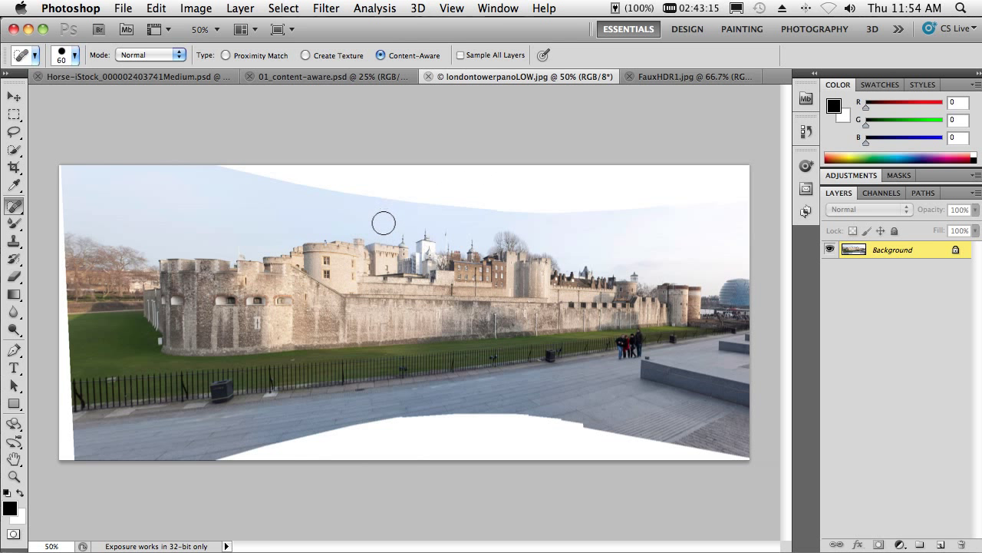
{"action": "key", "text": "c"}
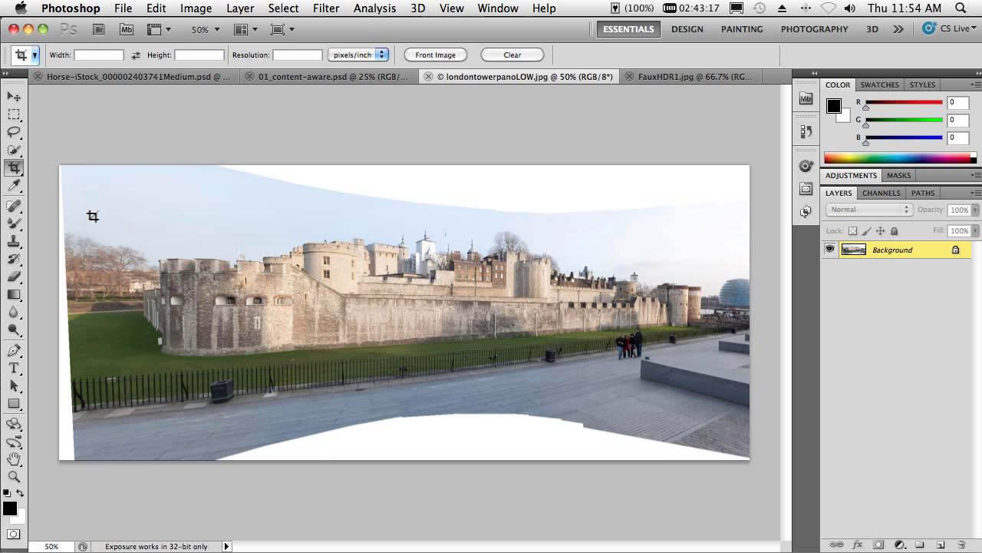
{"action": "left_click_drag", "start_coordinate": [82, 199], "coordinate": [728, 409]}
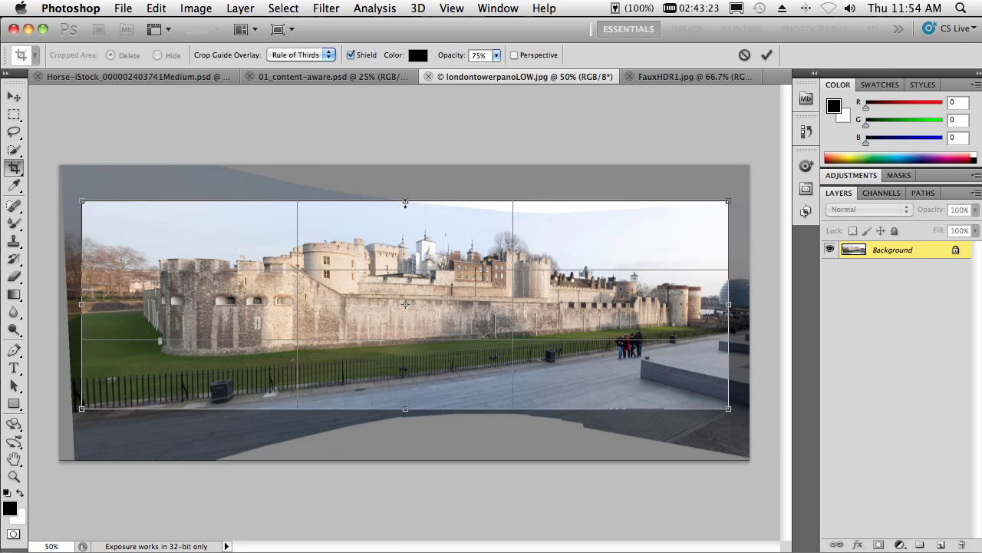
{"action": "mouse_move", "coordinate": [405, 203]}
{"action": "left_mouse_down"}
{"action": "mouse_move", "coordinate": [398, 221]}
{"action": "mouse_move", "coordinate": [406, 214]}
{"action": "left_mouse_up"}
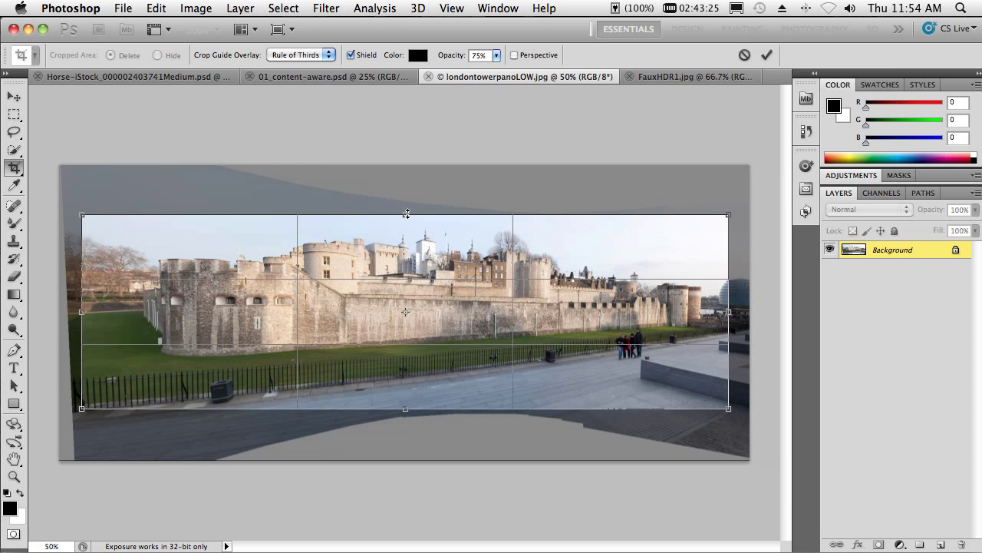
{"action": "key", "text": "Return"}
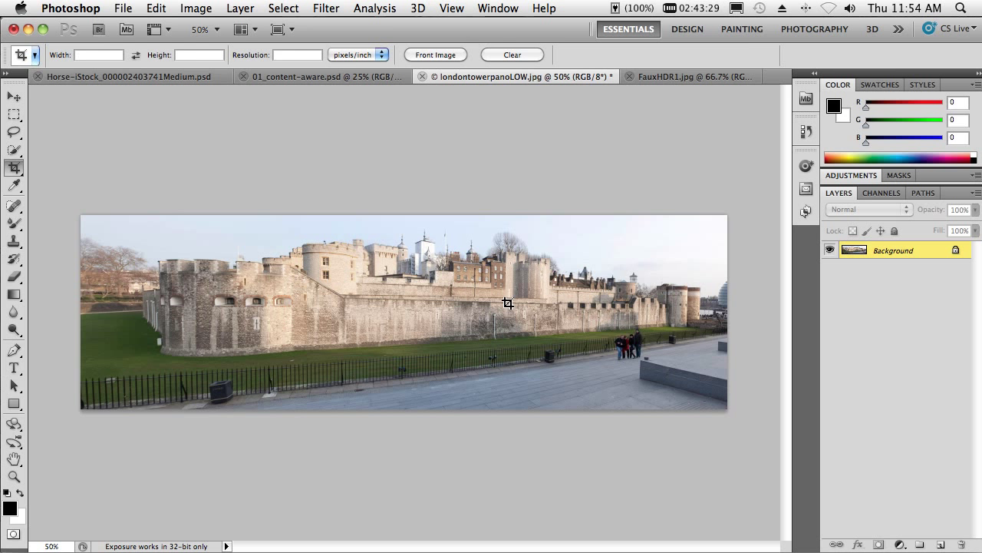
- Undo the crop and select the white areas along the panorama's upper, lower and left edges with the Magic Wand
{"action": "key", "text": "super+z"}
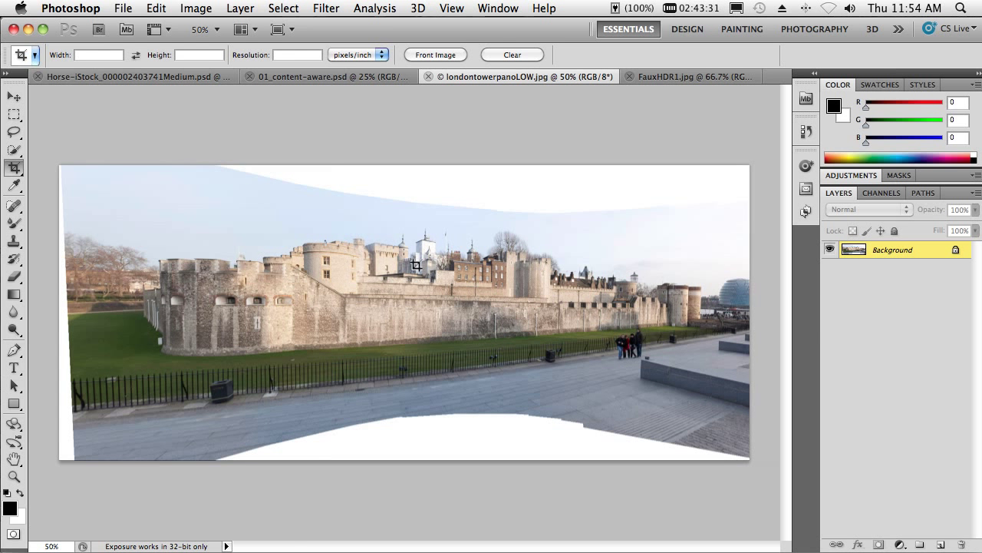
{"action": "key", "text": "w"}
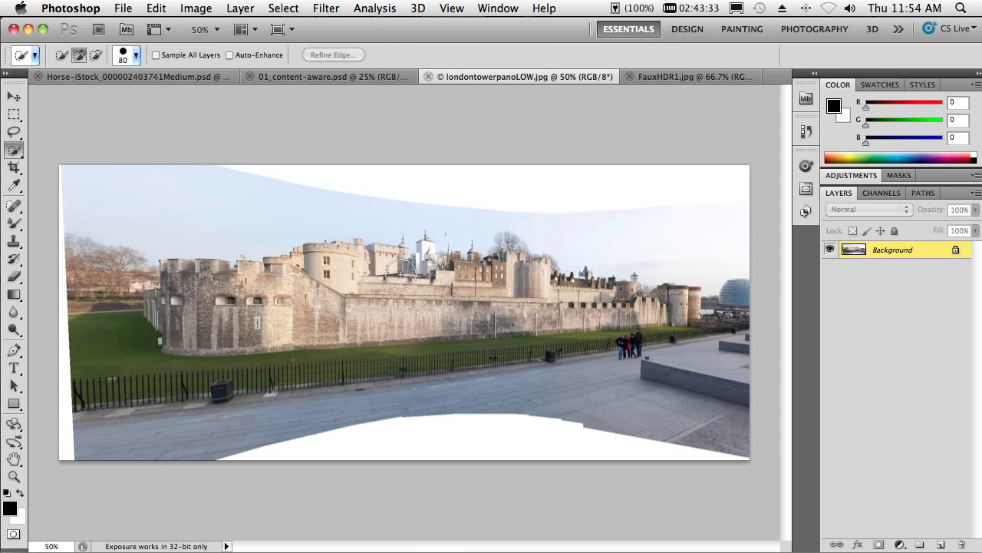
{"action": "key", "text": "shift+w"}
{"action": "left_click", "coordinate": [497, 191]}
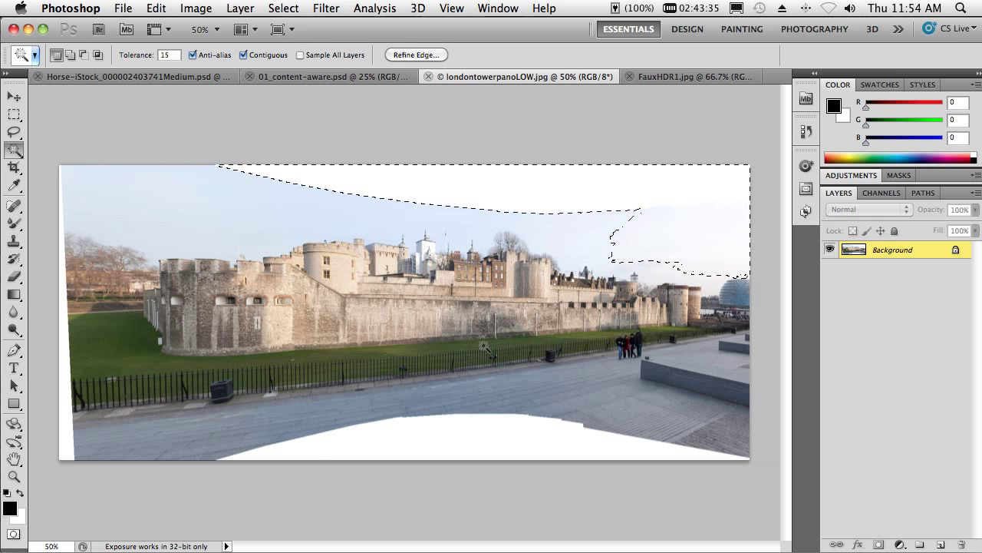
{"action": "left_click", "coordinate": [460, 439], "text": "shift"}
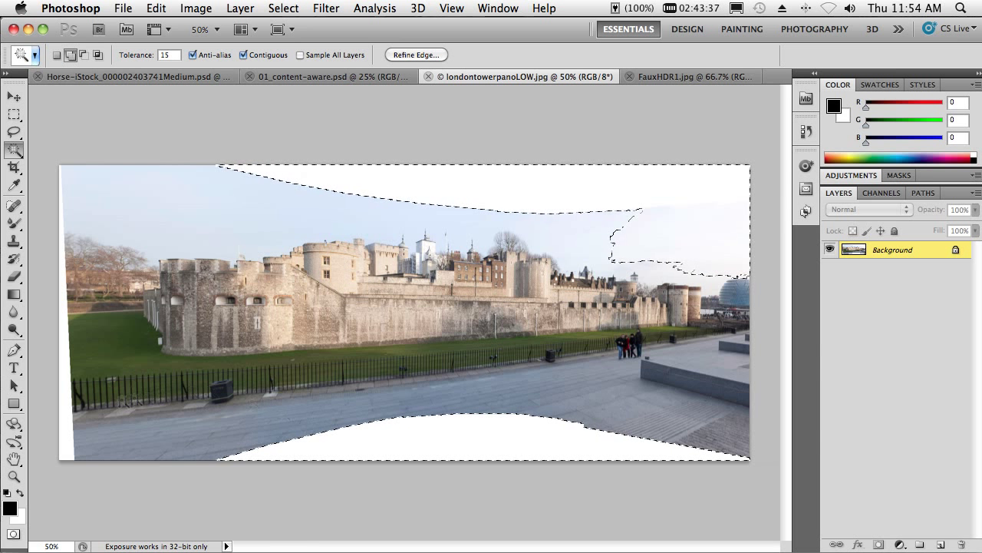
{"action": "left_click", "coordinate": [67, 434], "text": "shift"}
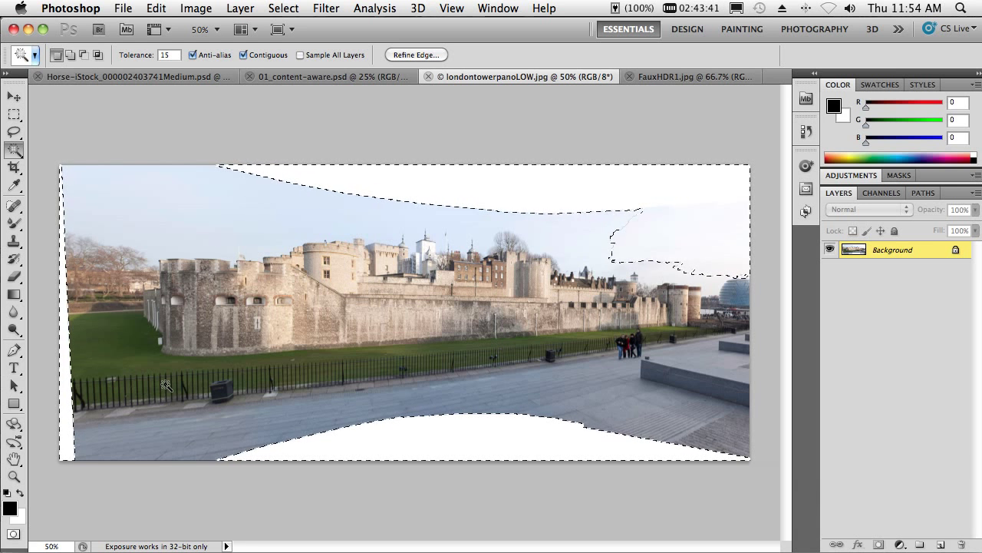
- Fill the selected white areas using Content-Aware in Normal mode at 100% opacity, and deselect
{"action": "key", "text": "shift+BackSpace"}
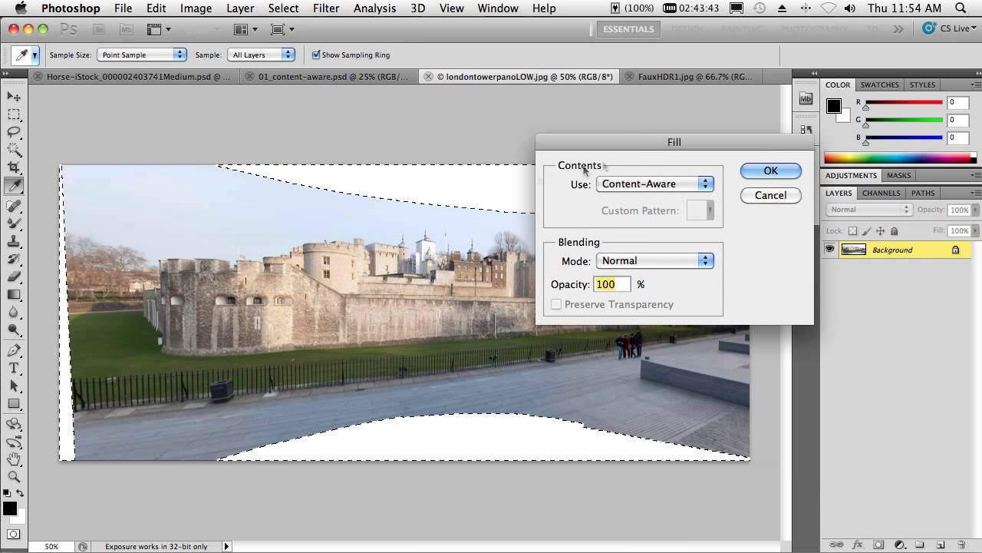
{"action": "left_click", "coordinate": [748, 170]}
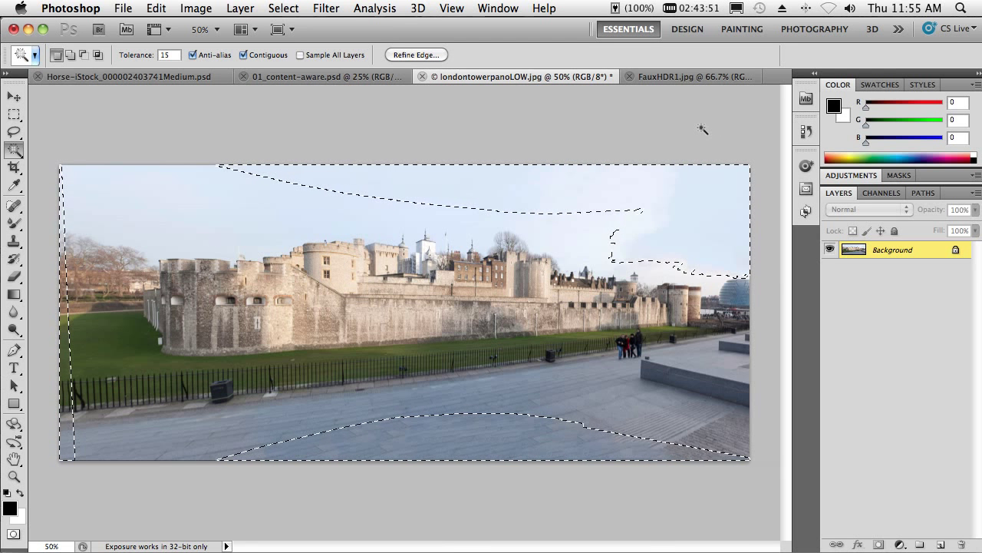
{"action": "key", "text": "super+d"}
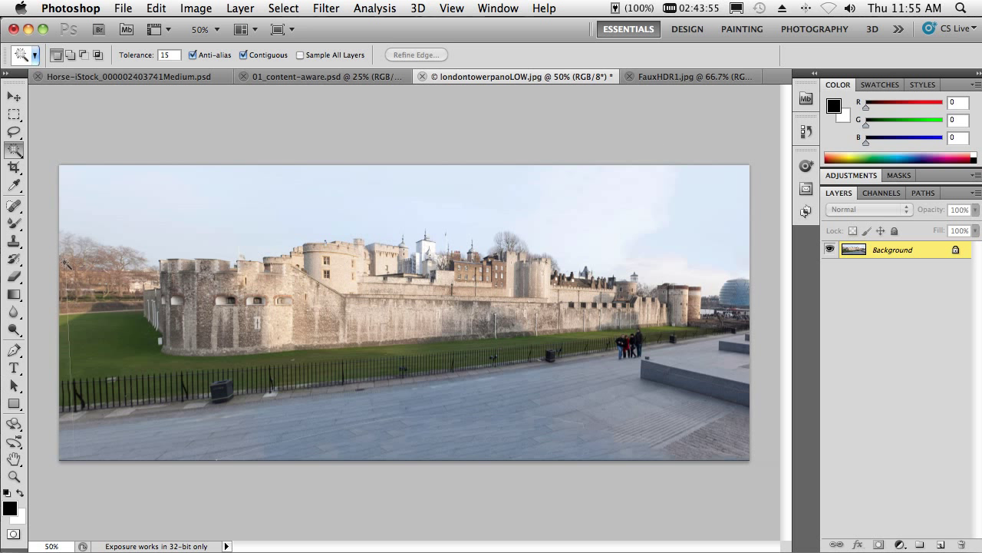
- Activate the Content-Aware Spot Healing Brush and reduce its size to 15 for the seam near the panorama's left edge
{"action": "left_click", "coordinate": [14, 206]}
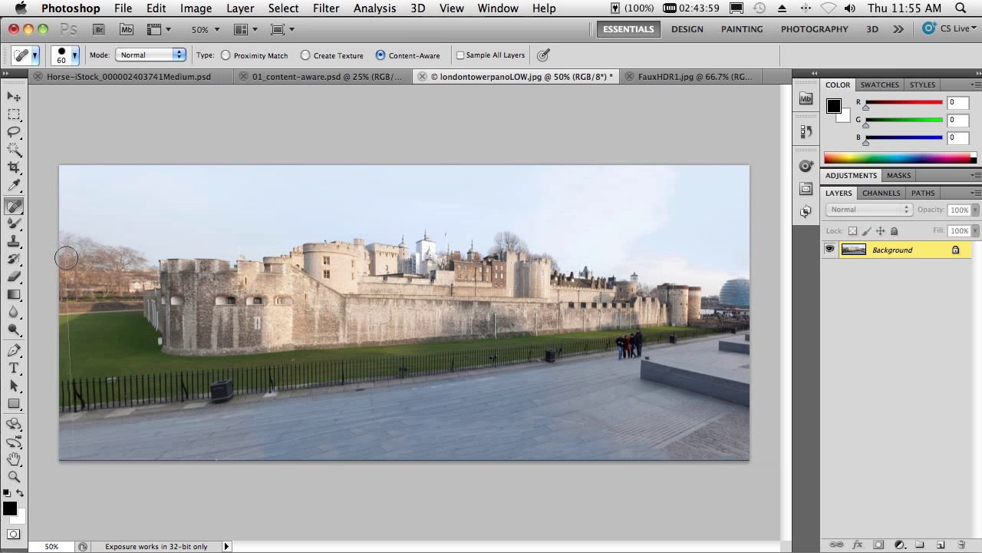
{"action": "key", "text": "bracketleft"}
{"action": "key", "text": "bracketleft"}
{"action": "left_click", "coordinate": [155, 79]}
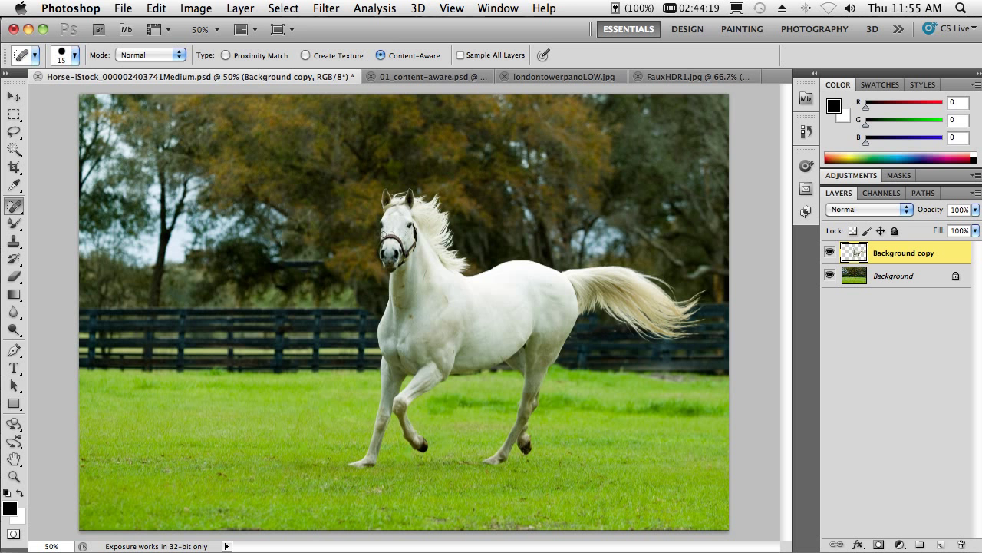
{"action": "left_click", "coordinate": [157, 8]}
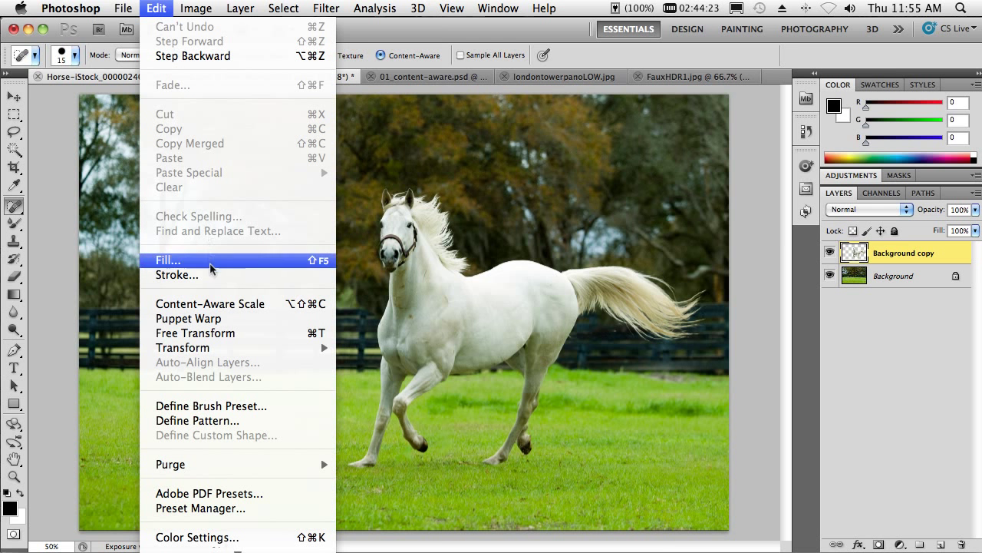
{"action": "left_click", "coordinate": [206, 304]}
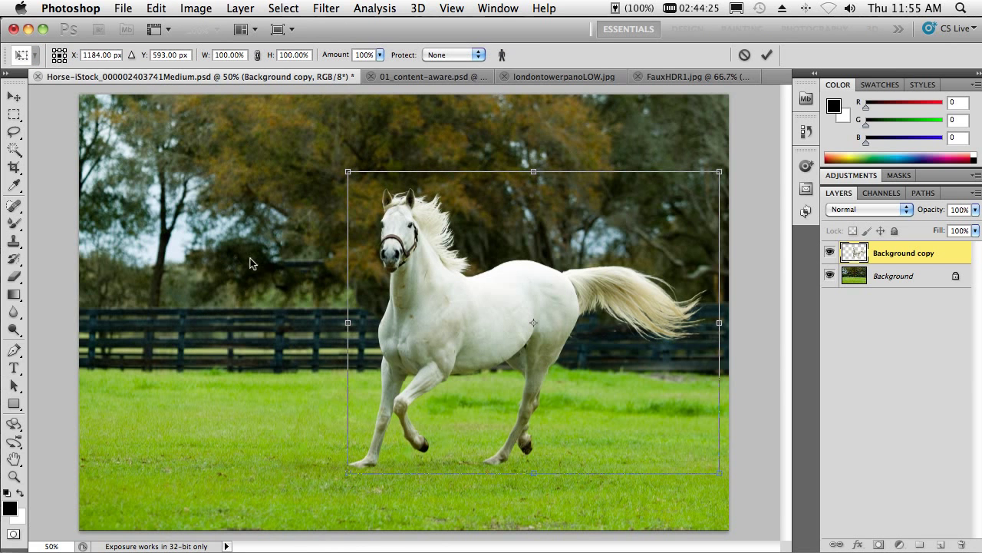
{"action": "key", "text": "Escape"}
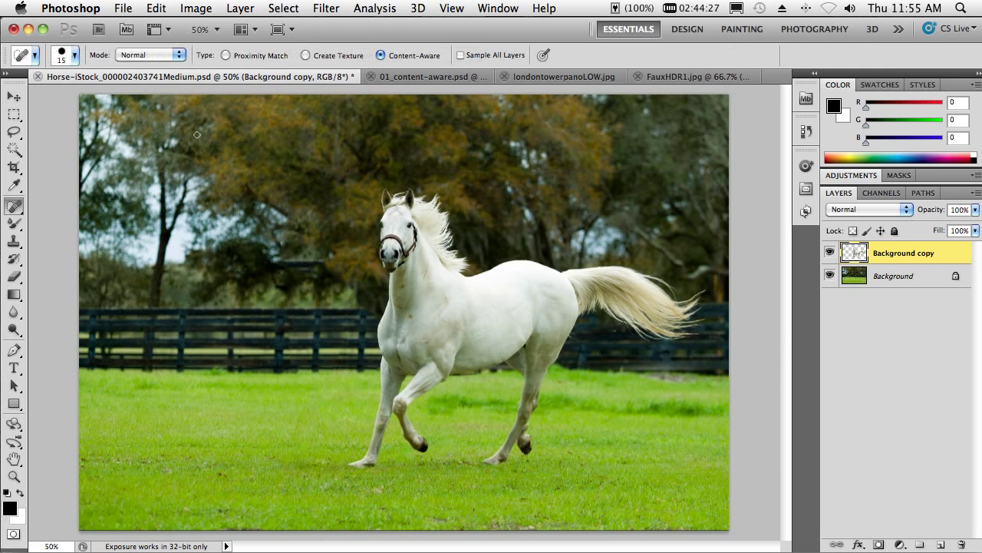
- Start Puppet Warp on the Background copy layer and pin the upper leg, knee and hoof of both front legs
{"action": "left_click", "coordinate": [157, 8]}
{"action": "left_click", "coordinate": [209, 317]}
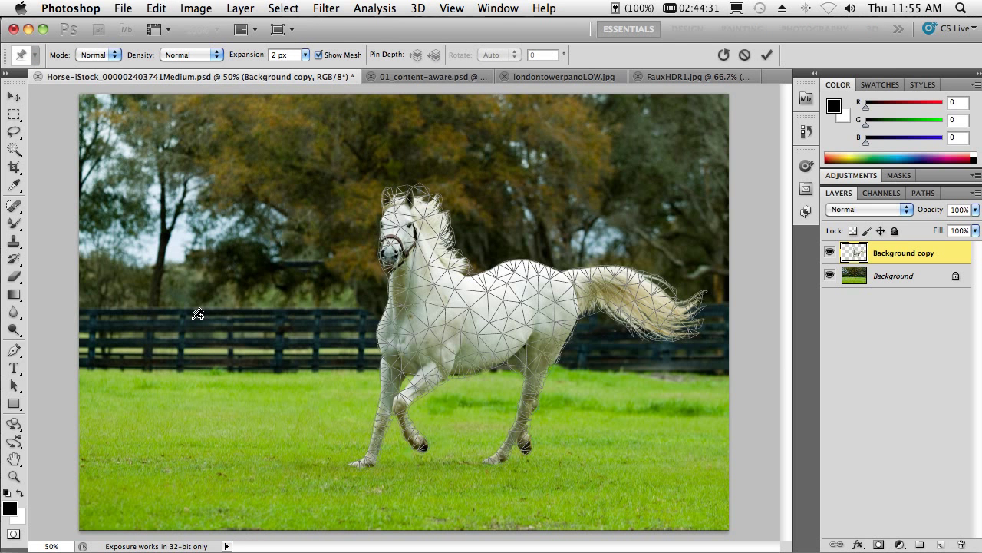
{"action": "left_click", "coordinate": [401, 402]}
{"action": "left_click", "coordinate": [422, 442]}
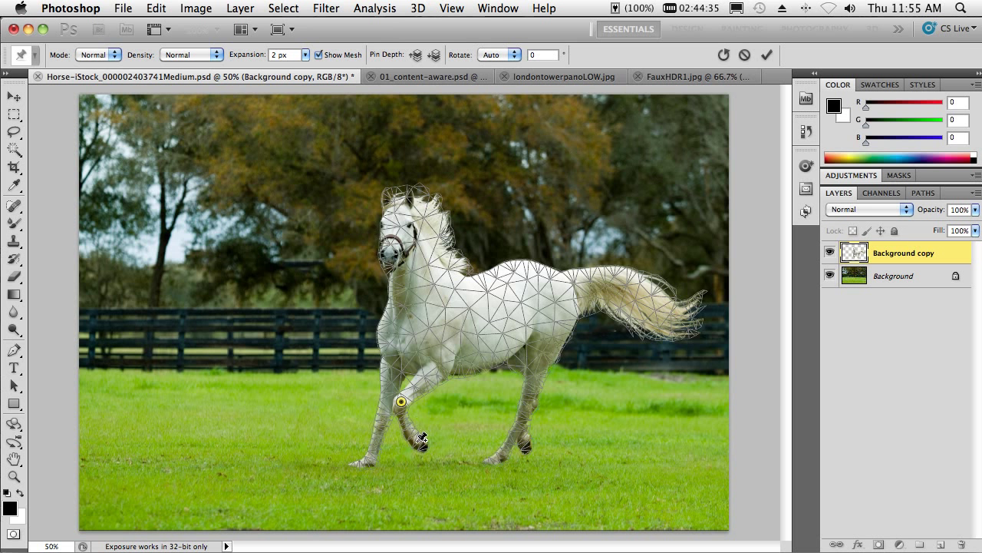
{"action": "left_click", "coordinate": [435, 368]}
{"action": "left_click", "coordinate": [391, 373]}
{"action": "left_click", "coordinate": [380, 401]}
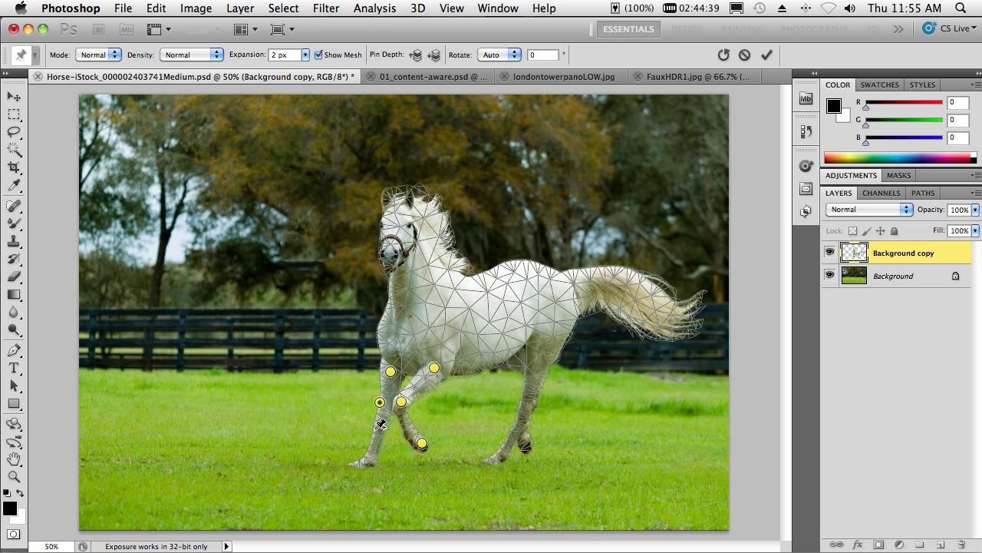
{"action": "left_click", "coordinate": [368, 454]}
- Pin the horse's tail at its base, middle and tip, and lift the middle and tip slightly
{"action": "left_click", "coordinate": [569, 274]}
{"action": "left_click", "coordinate": [625, 272]}
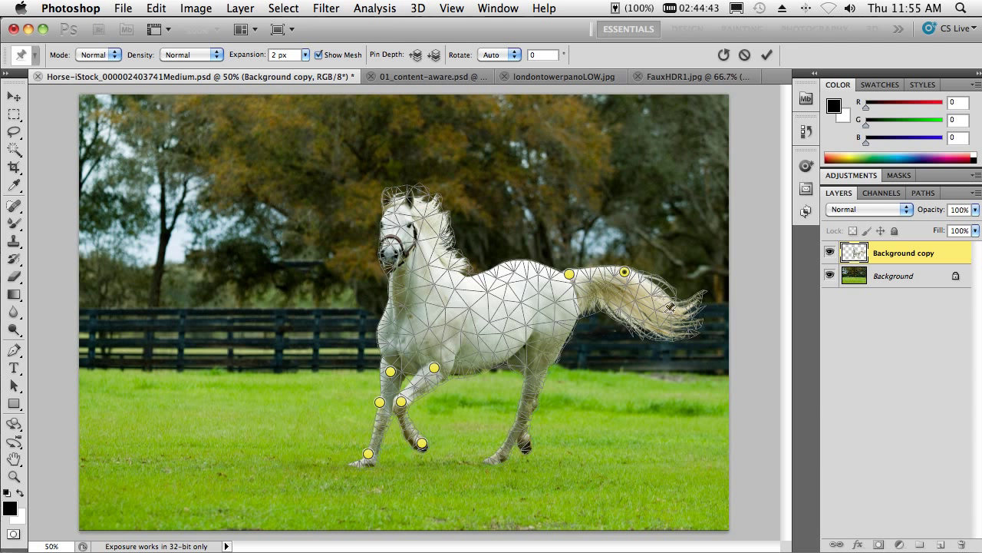
{"action": "left_click", "coordinate": [669, 311]}
{"action": "left_click_drag", "start_coordinate": [669, 311], "coordinate": [674, 294]}
{"action": "left_click_drag", "start_coordinate": [626, 272], "coordinate": [624, 268]}
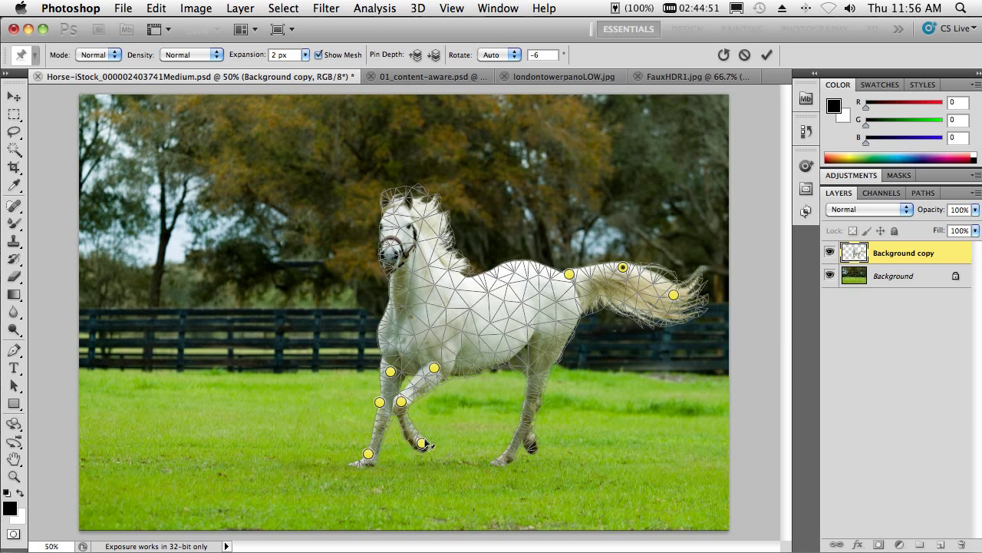
- Bend the horse's raised front hoof up and backward, and commit the Puppet Warp
{"action": "left_click_drag", "start_coordinate": [424, 444], "coordinate": [437, 434]}
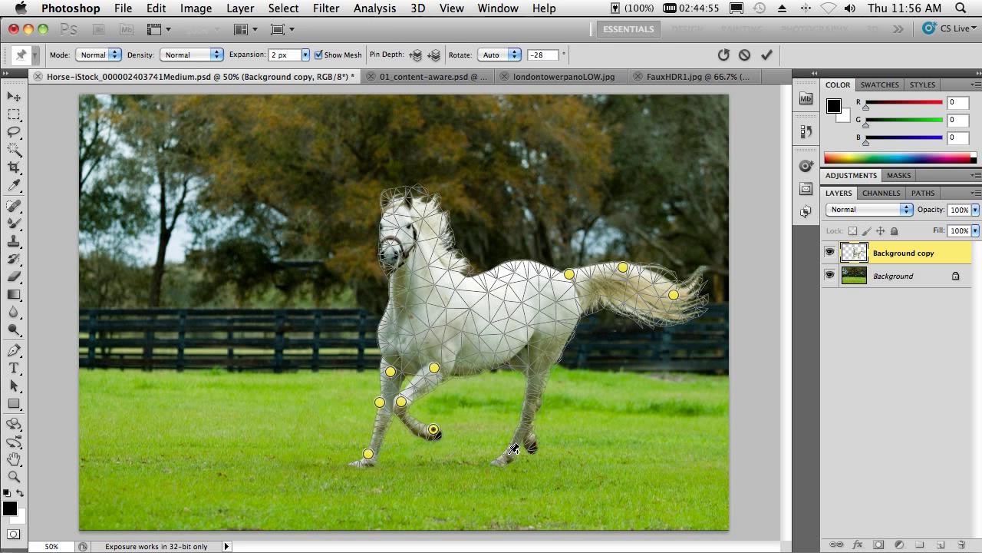
{"action": "left_click", "coordinate": [767, 54]}
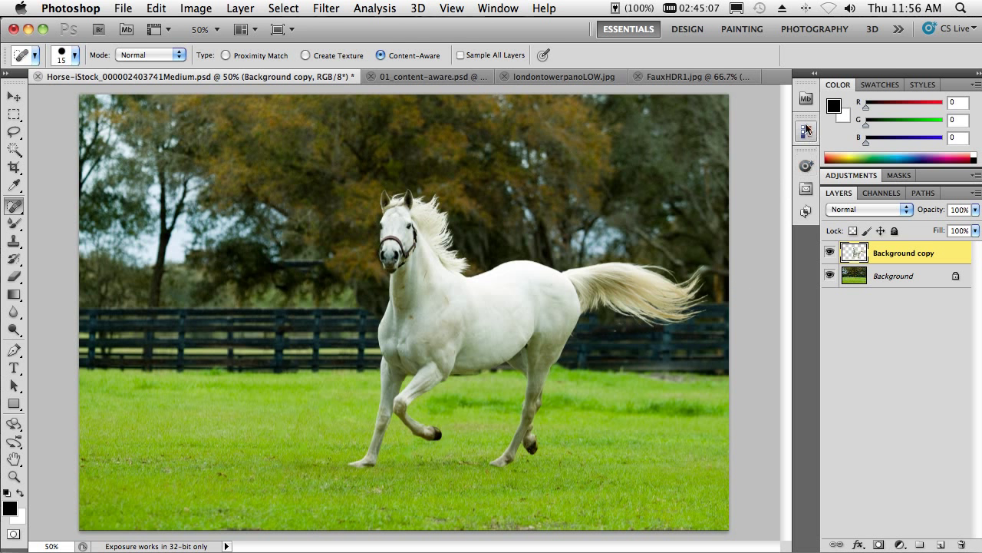
- Open _OUL0109.dng from Mini Bridge in Camera Raw and fit the Camera Raw window to the screen
{"action": "left_click", "coordinate": [806, 99]}
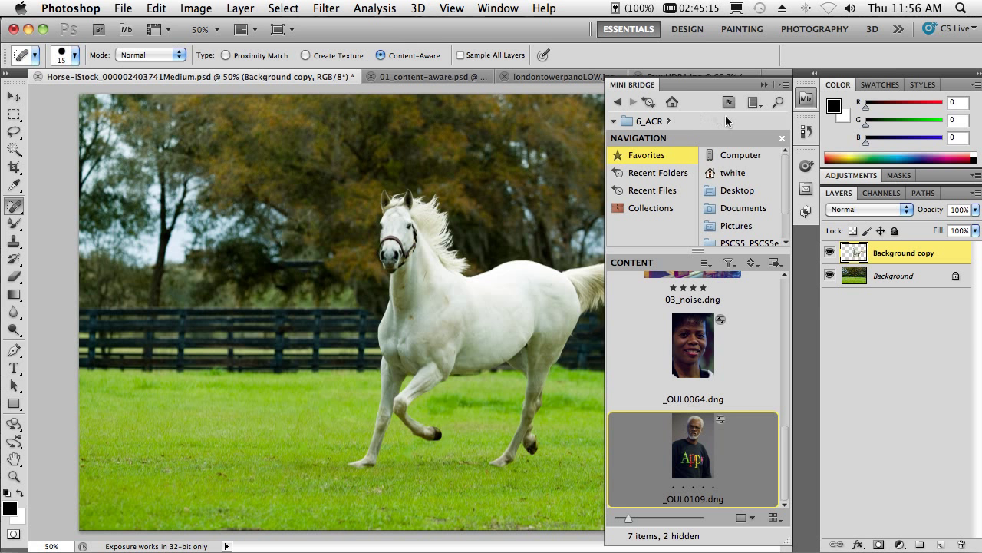
{"action": "double_click", "coordinate": [685, 447]}
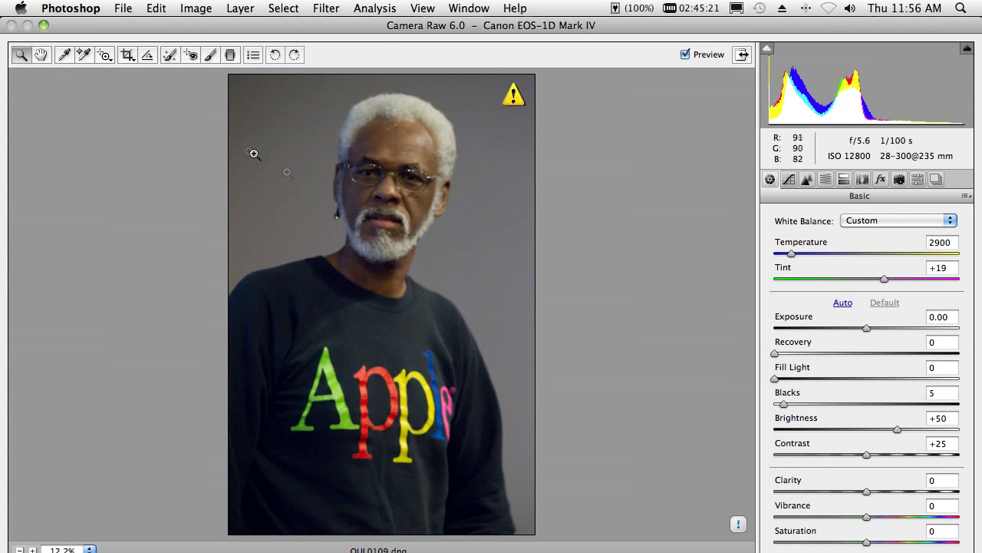
{"action": "left_click", "coordinate": [44, 25]}
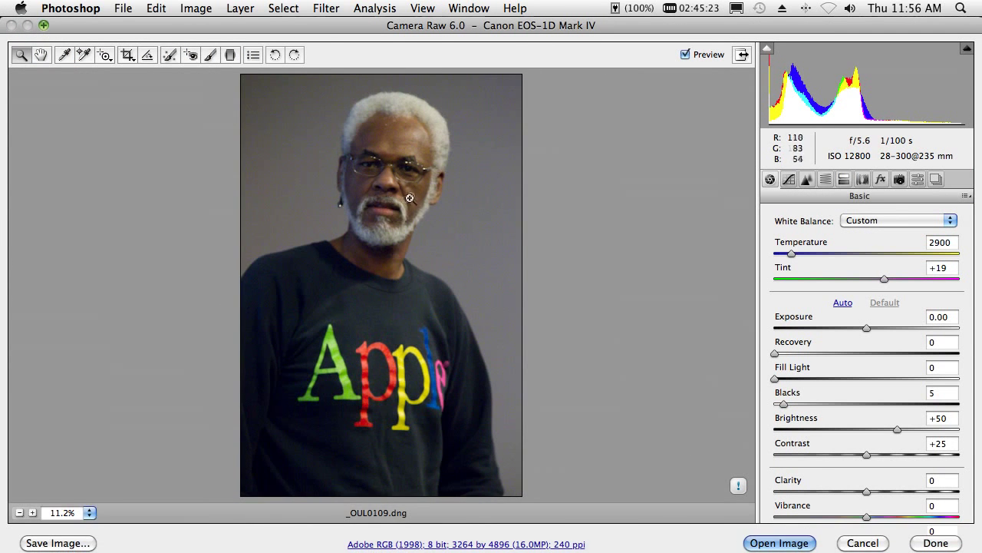
- Try noise reduction on the magnified portrait, with Color set to 49 and Luminance set to 60
{"action": "left_click_drag", "start_coordinate": [419, 190], "coordinate": [463, 253]}
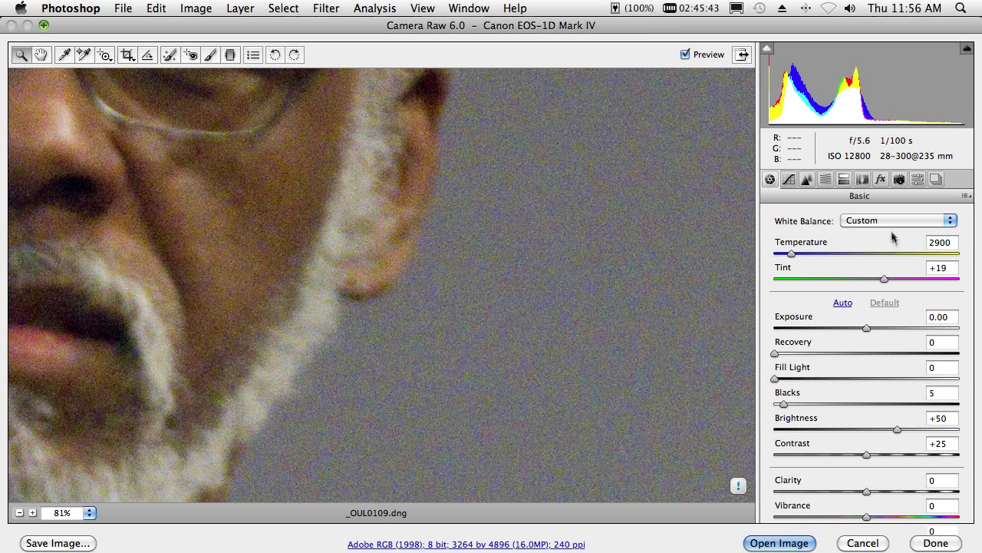
{"action": "left_click", "coordinate": [807, 179]}
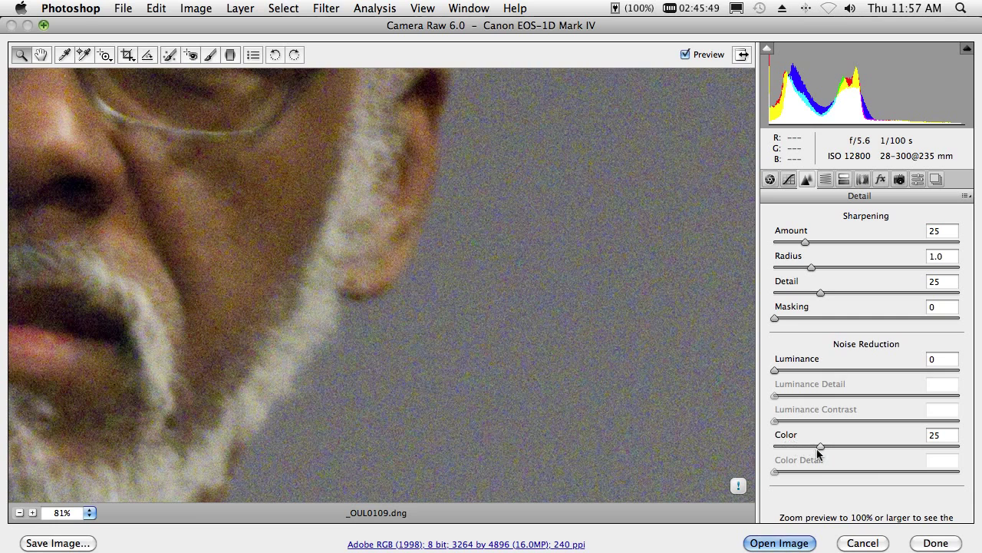
{"action": "left_click_drag", "start_coordinate": [819, 448], "coordinate": [899, 445]}
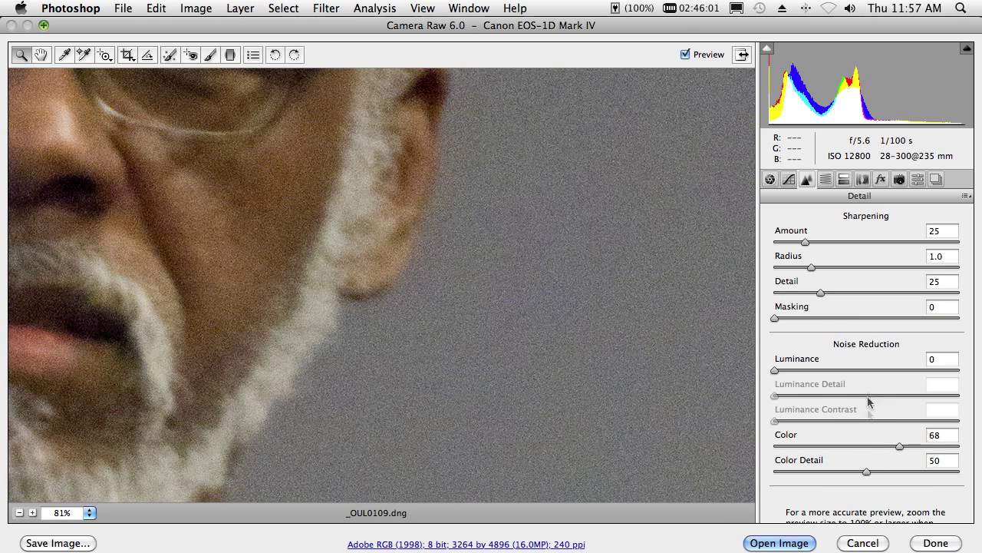
{"action": "left_click_drag", "start_coordinate": [899, 446], "coordinate": [785, 447]}
{"action": "left_click_drag", "start_coordinate": [782, 444], "coordinate": [871, 453]}
{"action": "left_click", "coordinate": [777, 371]}
{"action": "left_click_drag", "start_coordinate": [779, 373], "coordinate": [884, 371]}
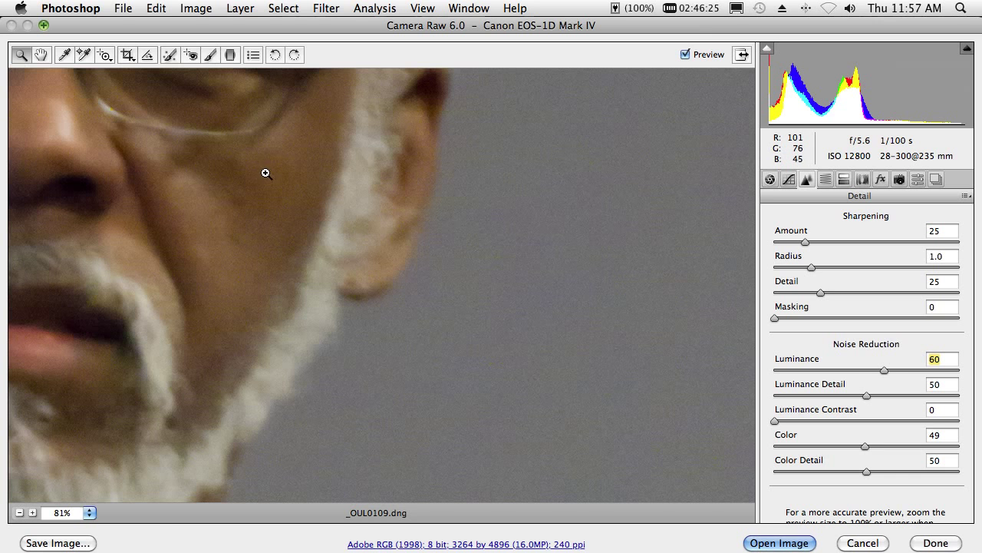
- Compare the forehead and glasses with and without the noise reduction, and leave Camera Raw without keeping the settings
{"action": "left_click_drag", "start_coordinate": [284, 179], "coordinate": [407, 421]}
{"action": "left_click_drag", "start_coordinate": [415, 73], "coordinate": [420, 160]}
{"action": "left_click_drag", "start_coordinate": [408, 202], "coordinate": [433, 298]}
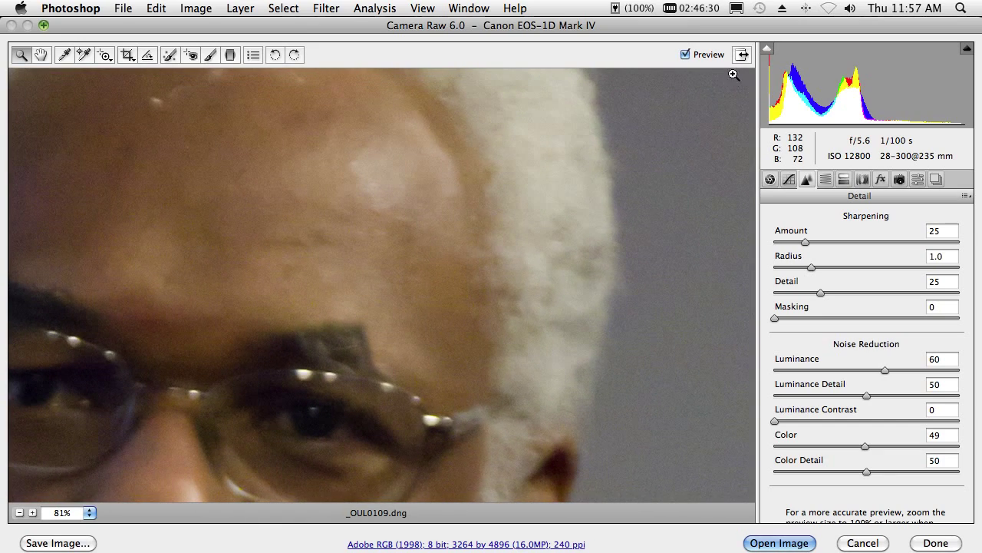
{"action": "left_click", "coordinate": [686, 55]}
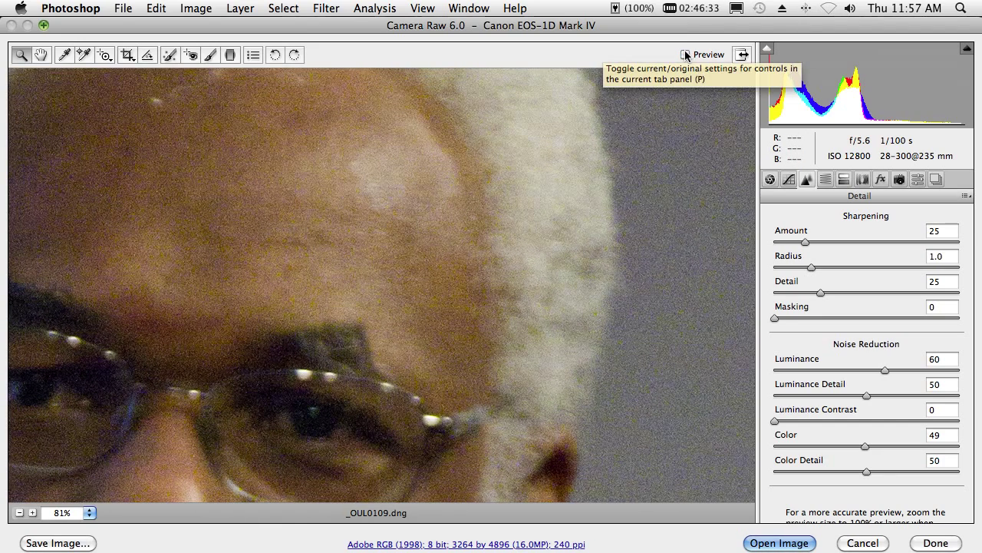
{"action": "left_click", "coordinate": [685, 55]}
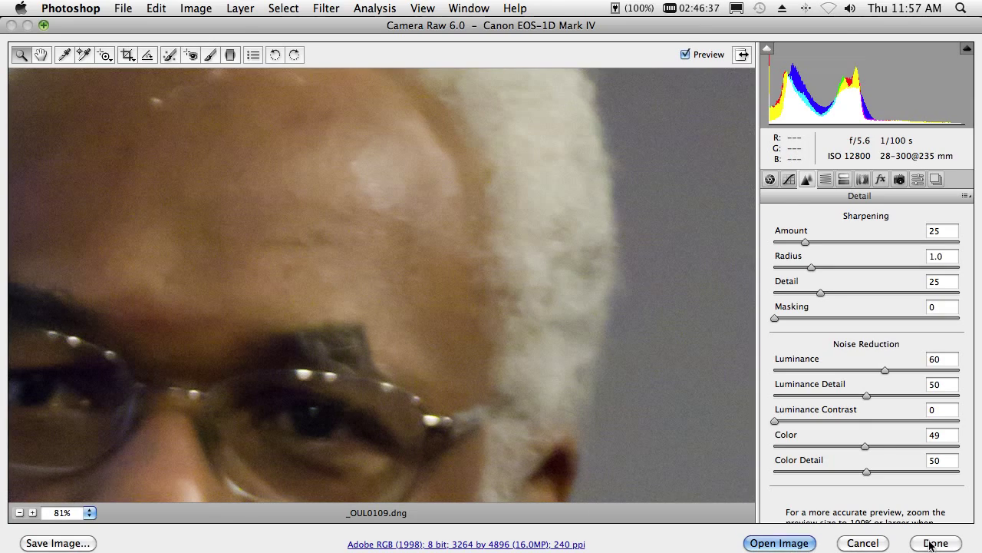
{"action": "left_click", "coordinate": [862, 542]}
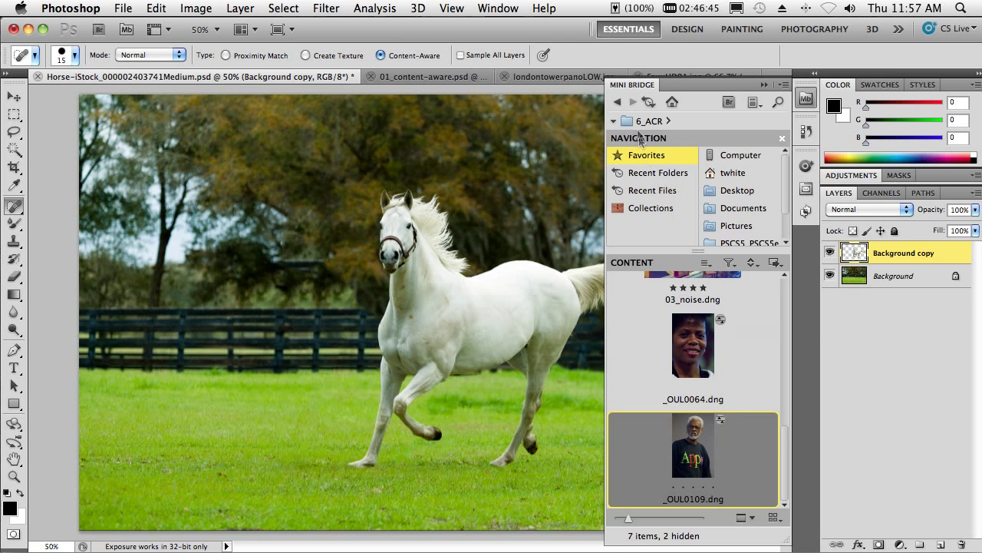
- Open the 7_HDR Pro folder in Mini Bridge and select the 10HDR exposure series through 10HDR (10 of 10).psd
{"action": "left_click", "coordinate": [617, 102]}
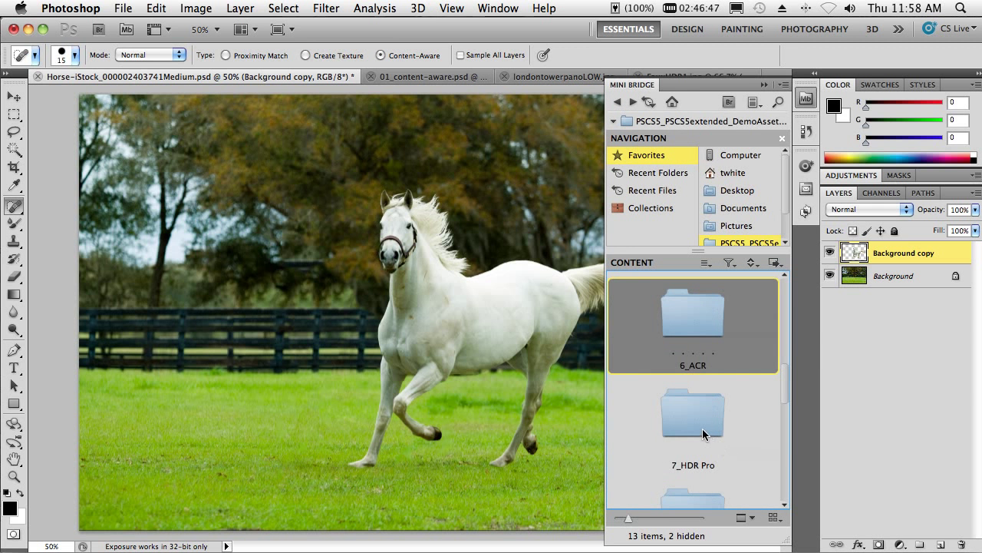
{"action": "double_click", "coordinate": [703, 433]}
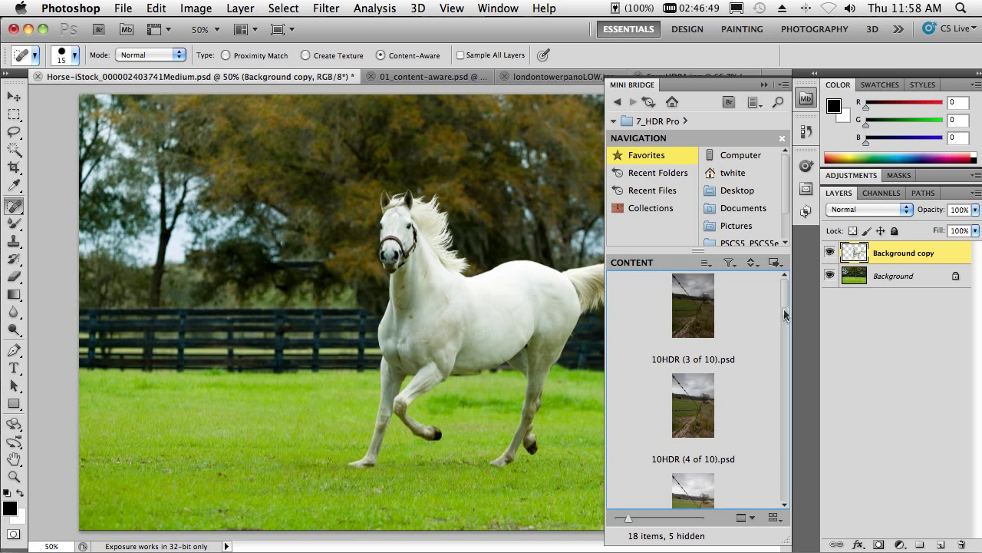
{"action": "left_click", "coordinate": [713, 307]}
{"action": "scroll", "coordinate": [774, 305], "scroll_direction": "down", "scroll_amount": 10}
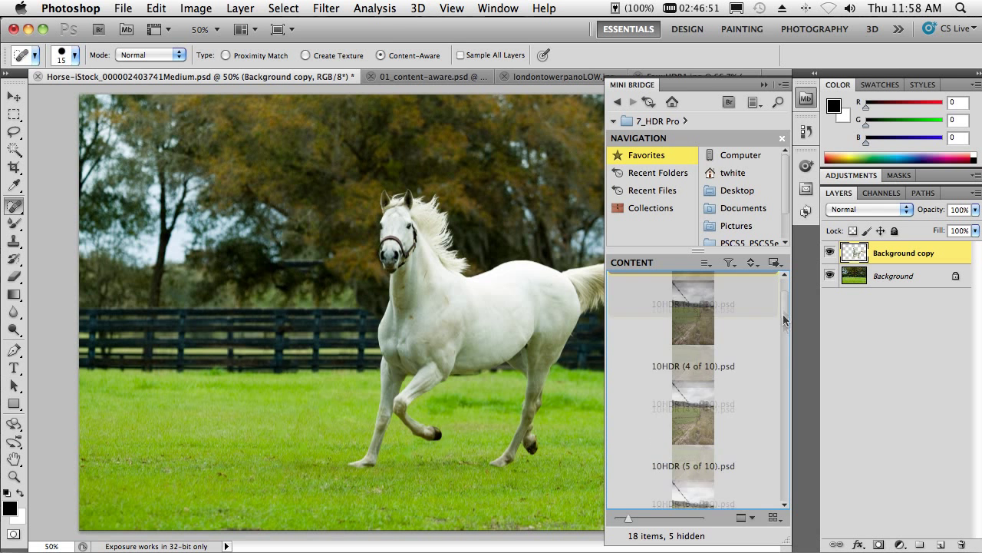
{"action": "left_click", "coordinate": [708, 338]}
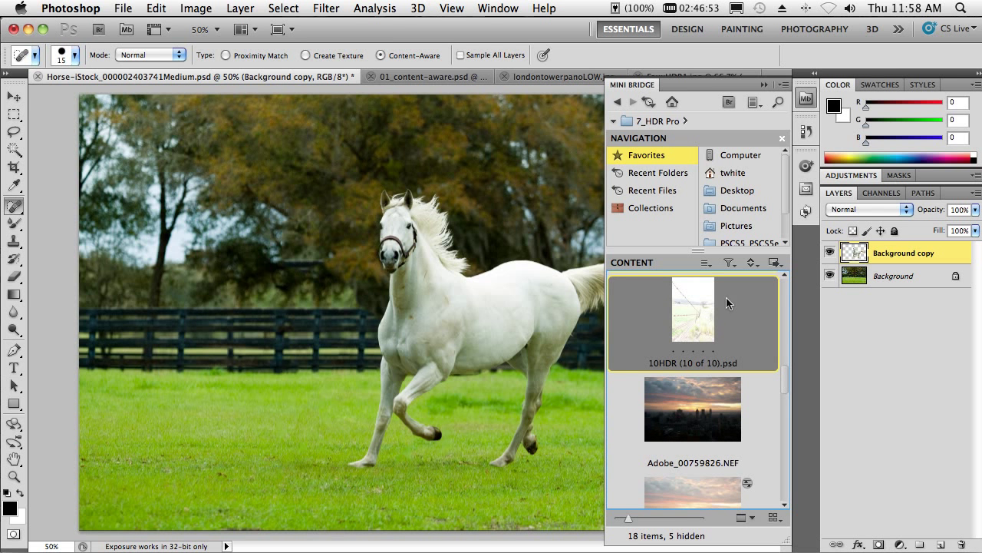
- Merge the selected 10HDR exposure series with Merge to HDR Pro, accepting the Camera Raw dynamic range warning
{"action": "left_click", "coordinate": [776, 265]}
{"action": "mouse_move", "coordinate": [814, 304]}
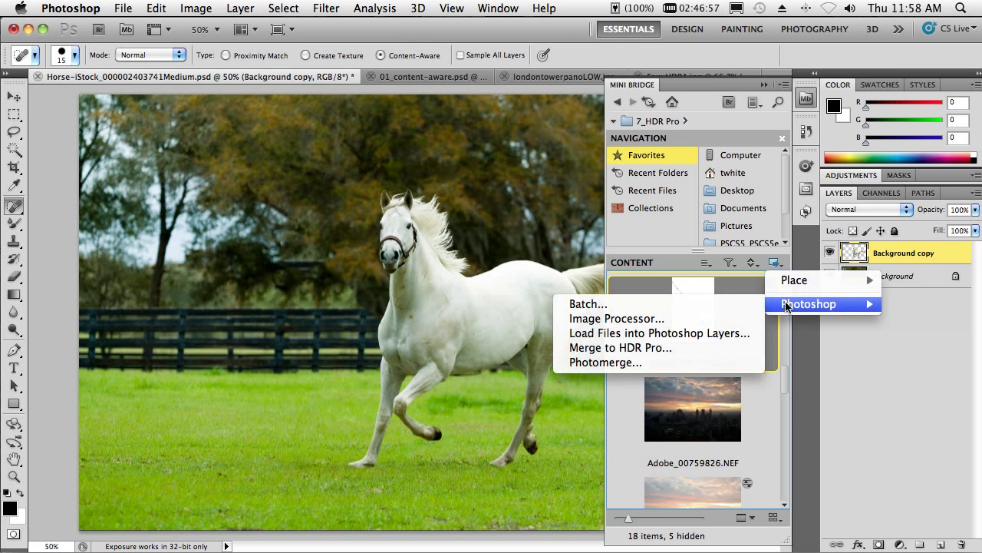
{"action": "left_click", "coordinate": [693, 347]}
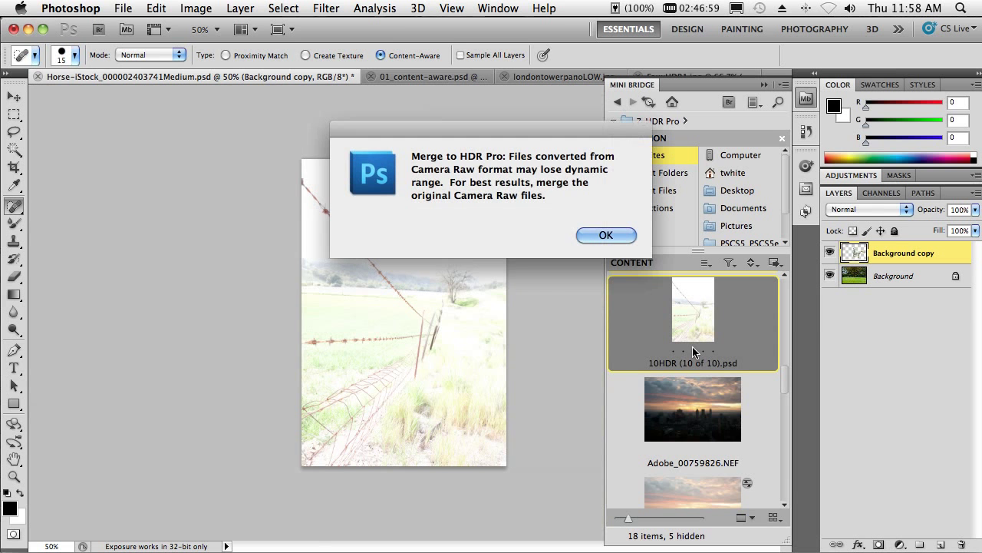
{"action": "left_click", "coordinate": [602, 236]}
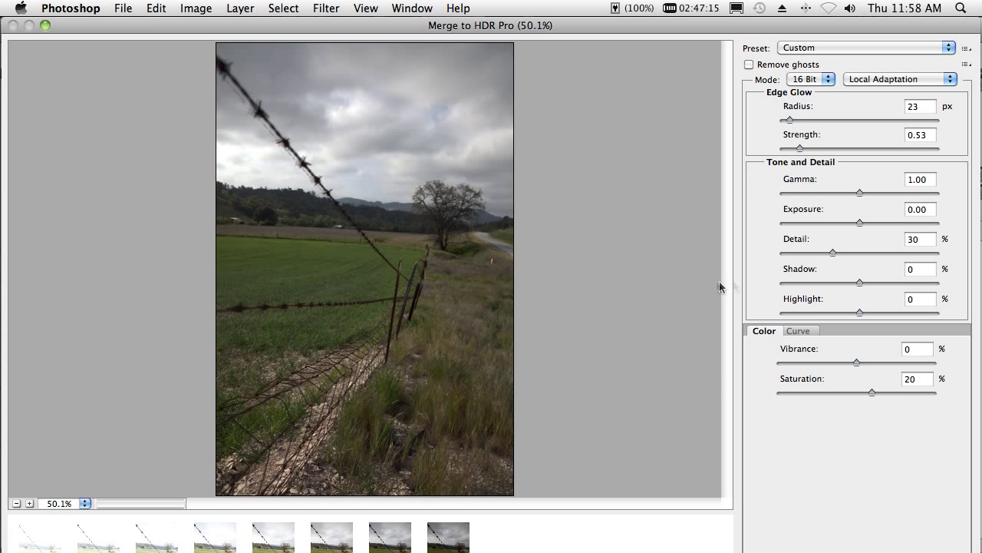
- Try the More Saturated preset with Remove ghosts enabled on the merged fence image, and leave Merge to HDR Pro without applying it
{"action": "left_click", "coordinate": [815, 49]}
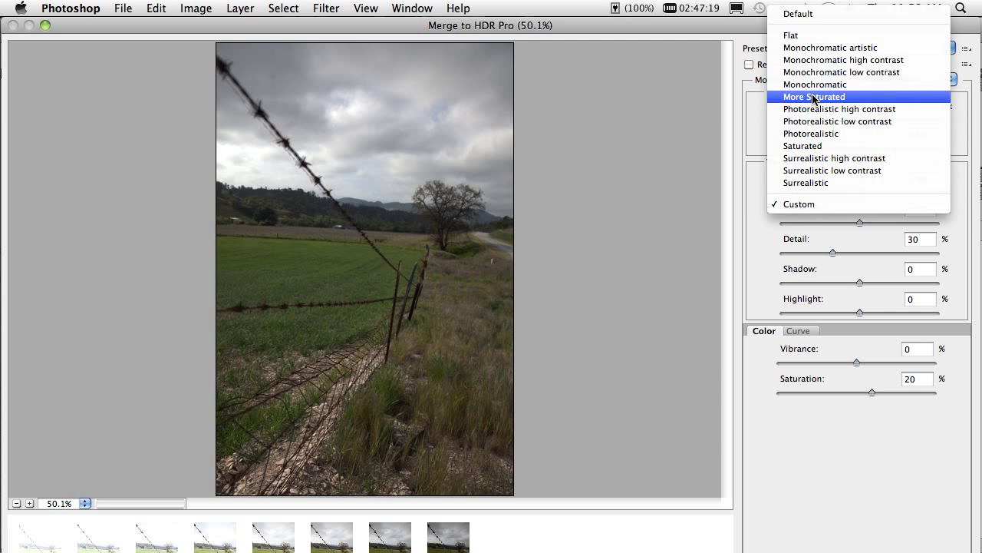
{"action": "left_click", "coordinate": [813, 97]}
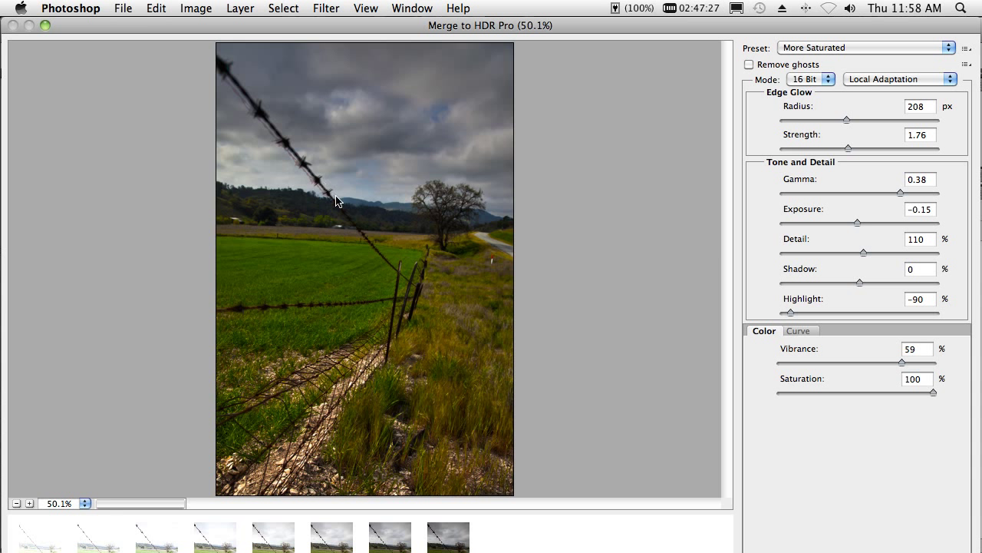
{"action": "left_click", "coordinate": [749, 65]}
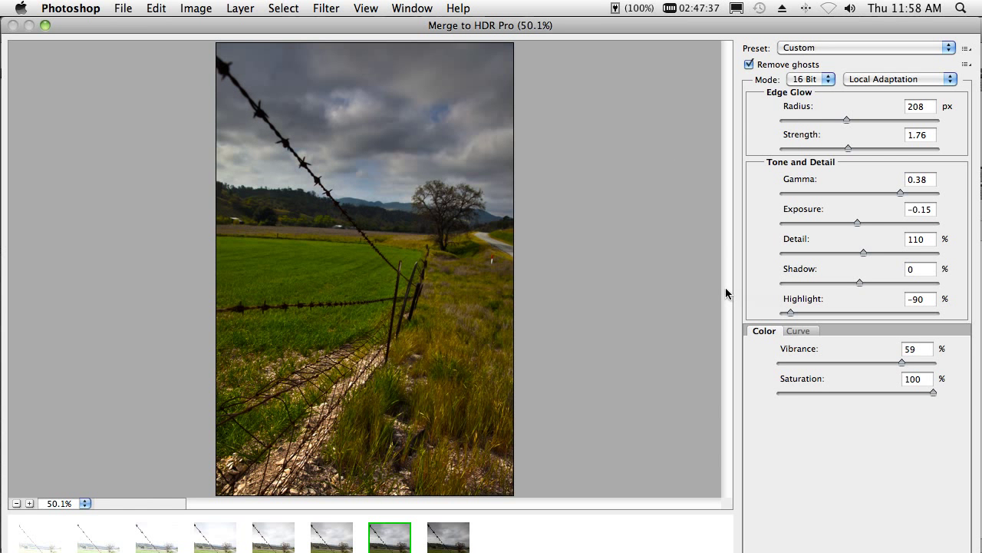
{"action": "key", "text": "Escape"}
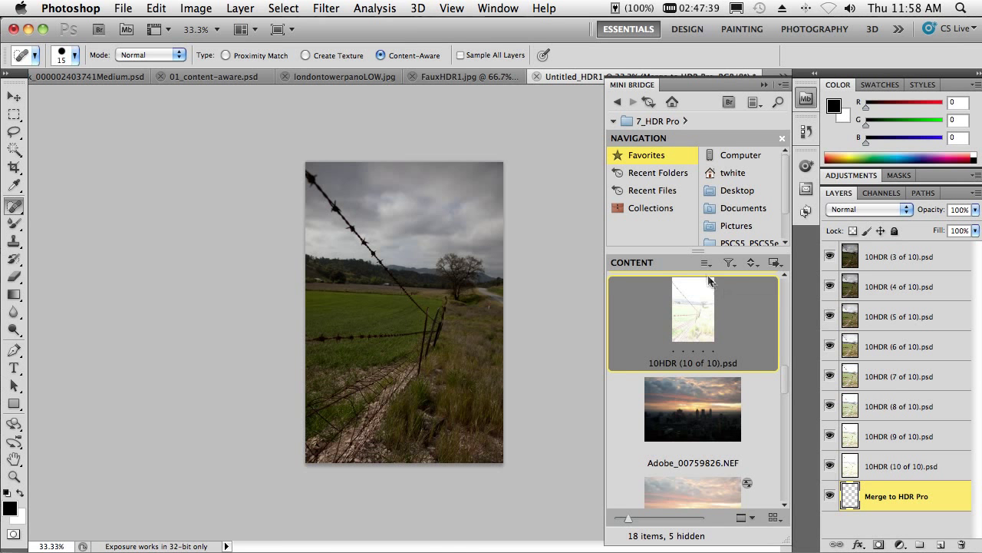
- Open FauxHDR1.jpg from Mini Bridge and apply HDR Toning with an Edge Glow radius of 22 px and strength of 2.34
{"action": "left_click_drag", "start_coordinate": [785, 395], "coordinate": [793, 455]}
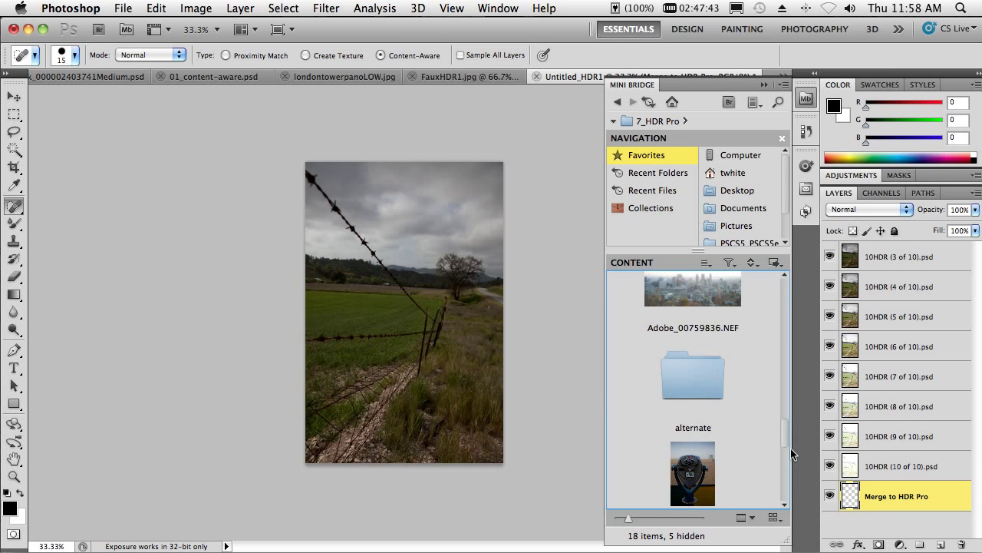
{"action": "left_click", "coordinate": [717, 454]}
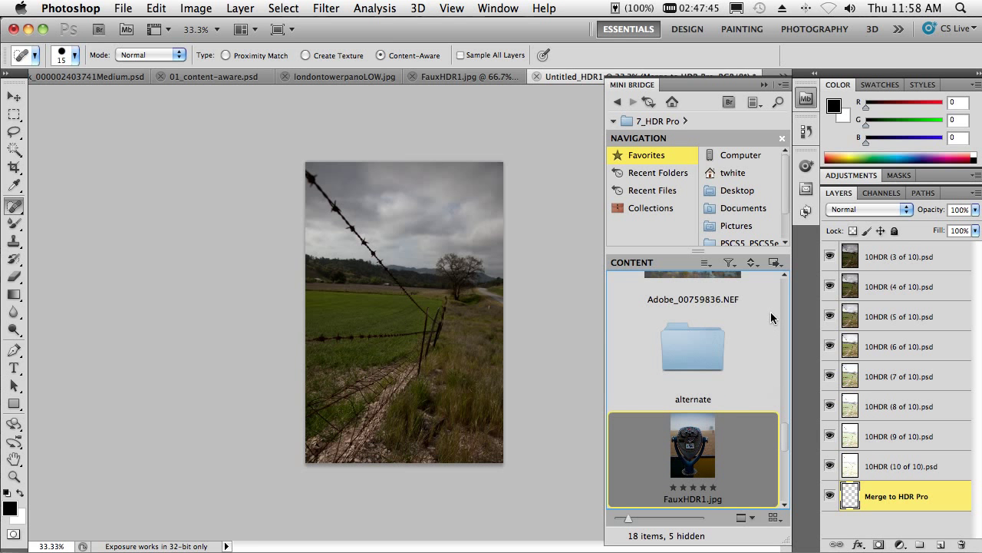
{"action": "left_click", "coordinate": [188, 6]}
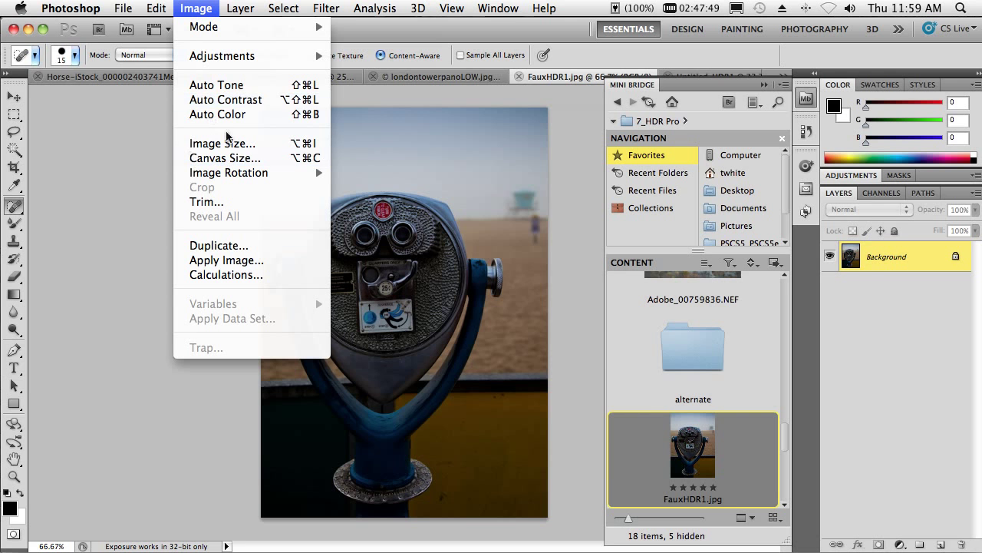
{"action": "mouse_move", "coordinate": [234, 58]}
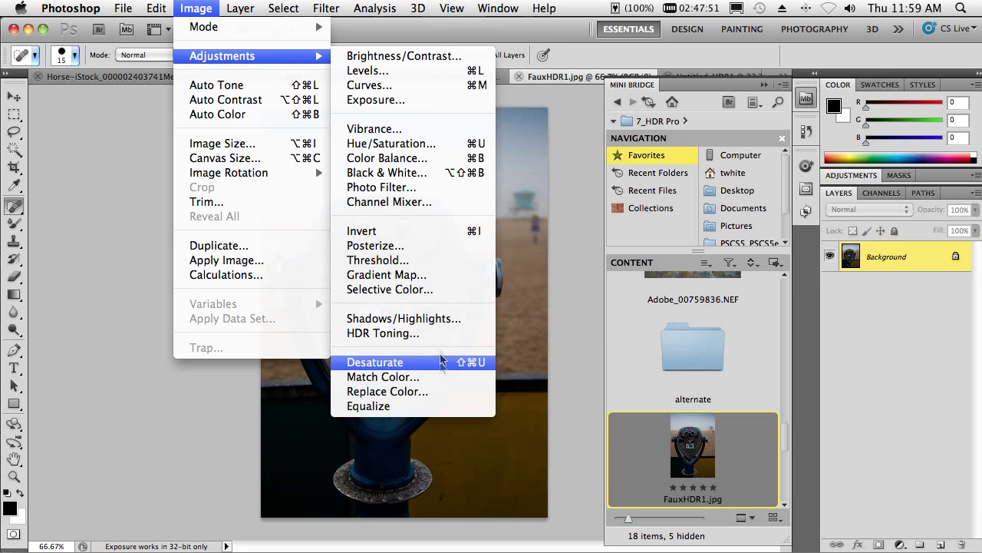
{"action": "left_click", "coordinate": [438, 333]}
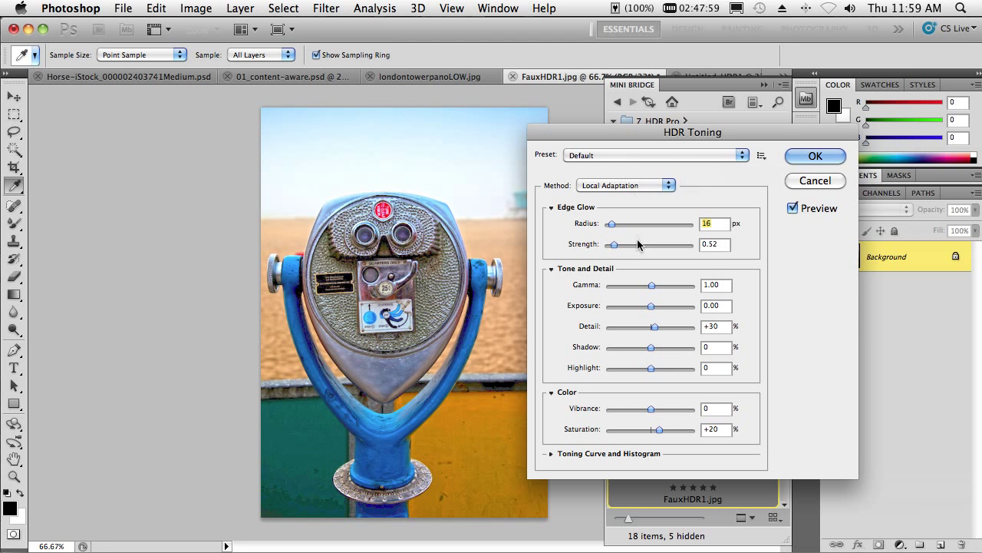
{"action": "left_click_drag", "start_coordinate": [614, 244], "coordinate": [656, 246]}
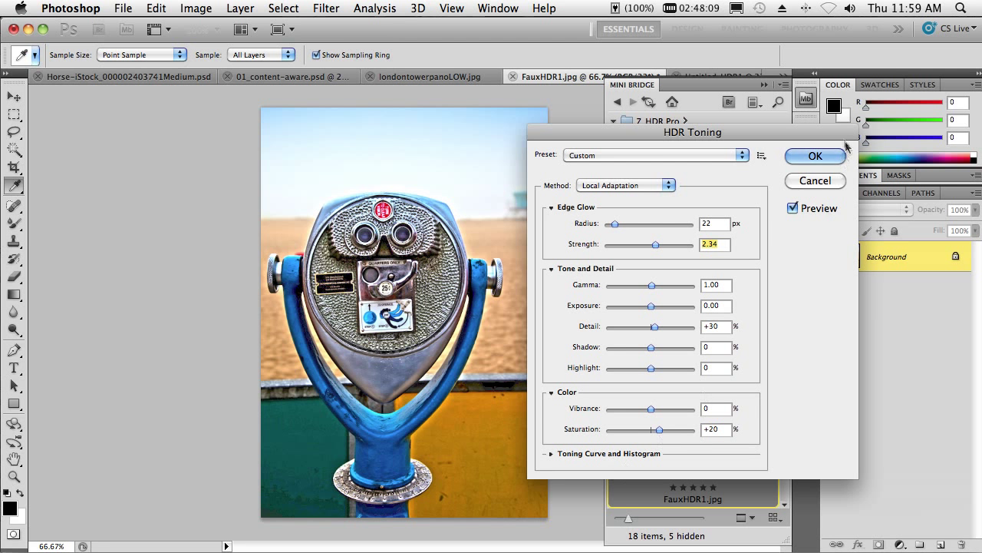
{"action": "left_click", "coordinate": [815, 156]}
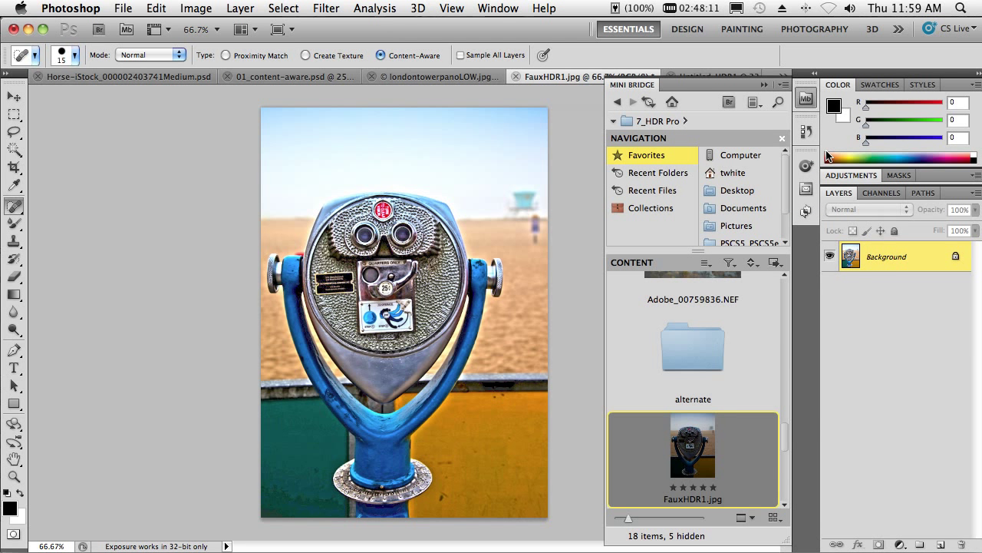